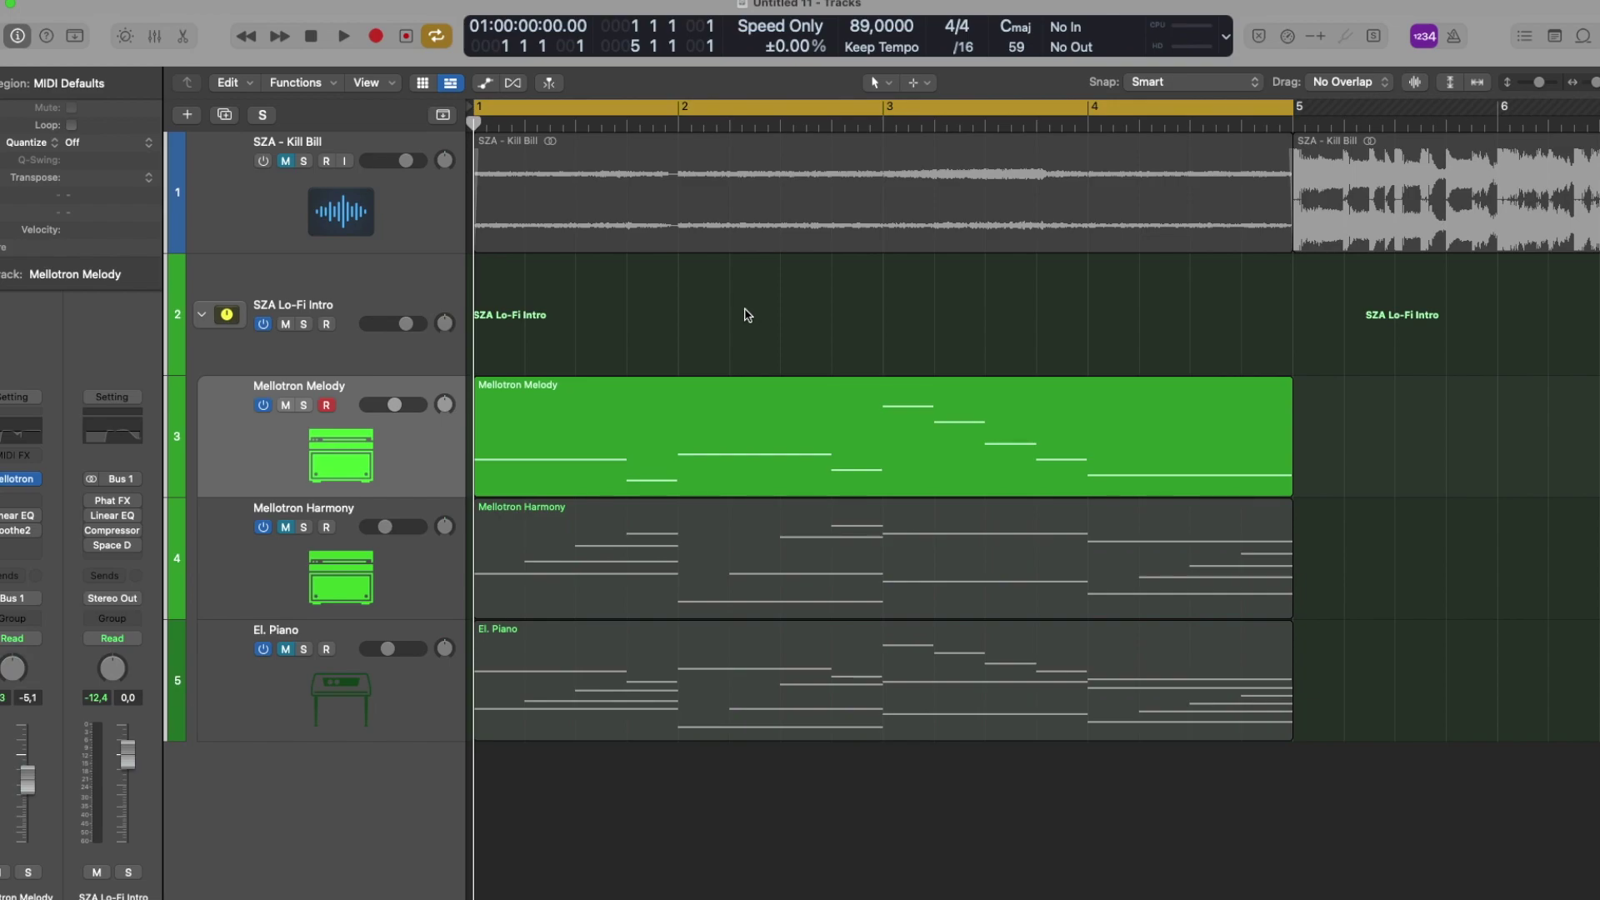
- Enlarge the track heights and open the Mellotron Melody's Vintage Mellotron instrument plug-in
key("super+Down")
key("super+Down")
key("super+Down")
key("super+Down")
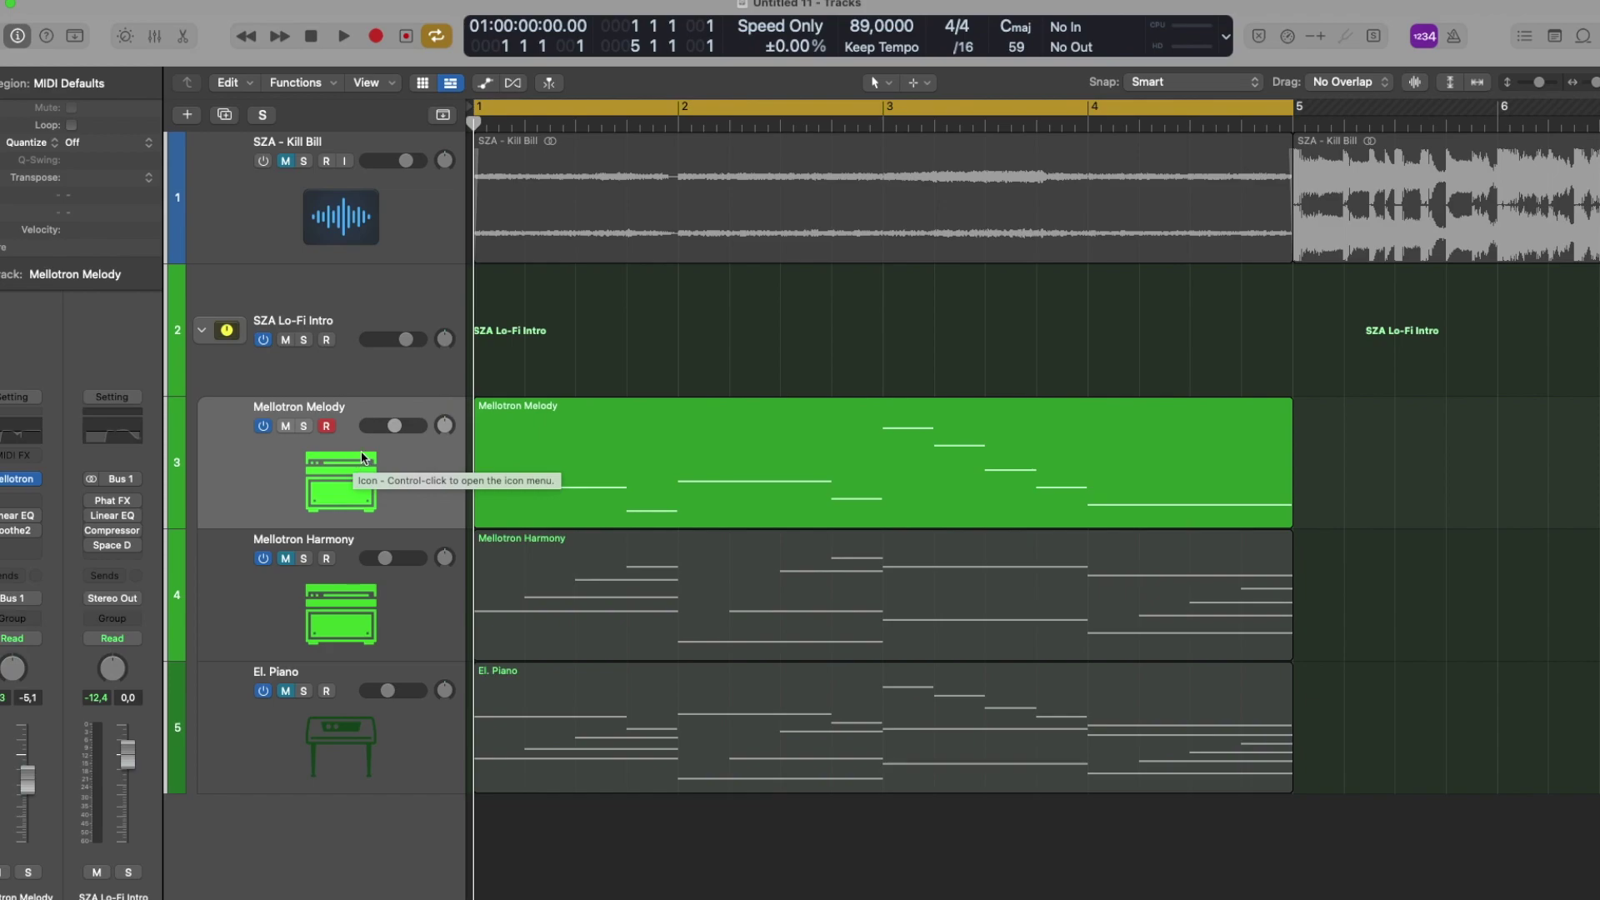
left_click(12, 472)
left_click_drag(863, 143, 844, 164)
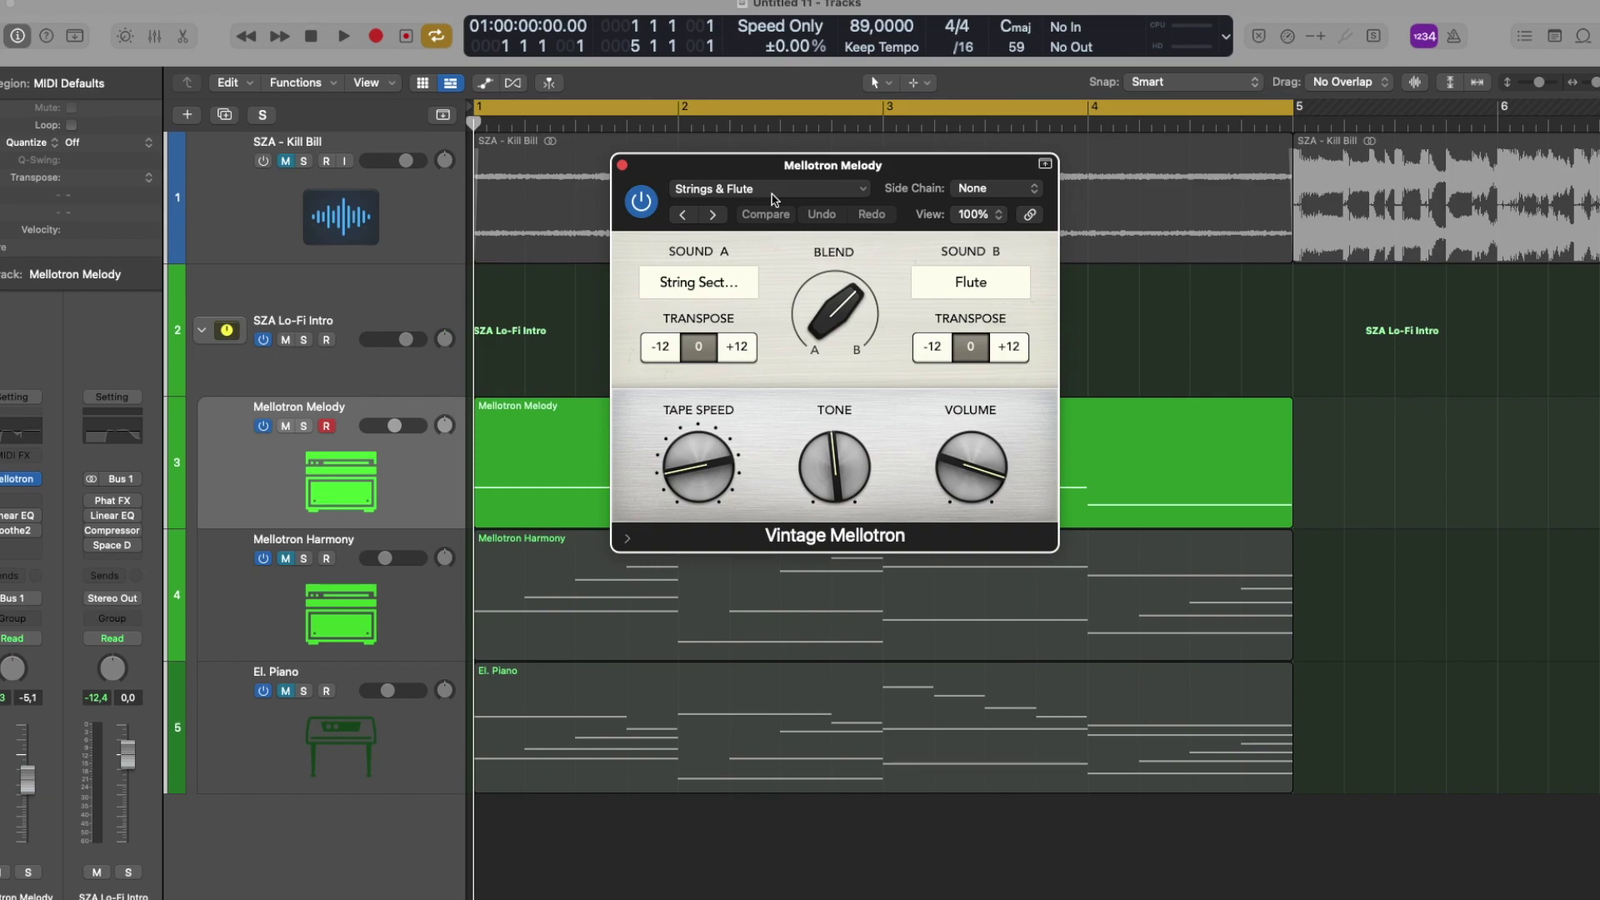
mouse_move(849, 292)
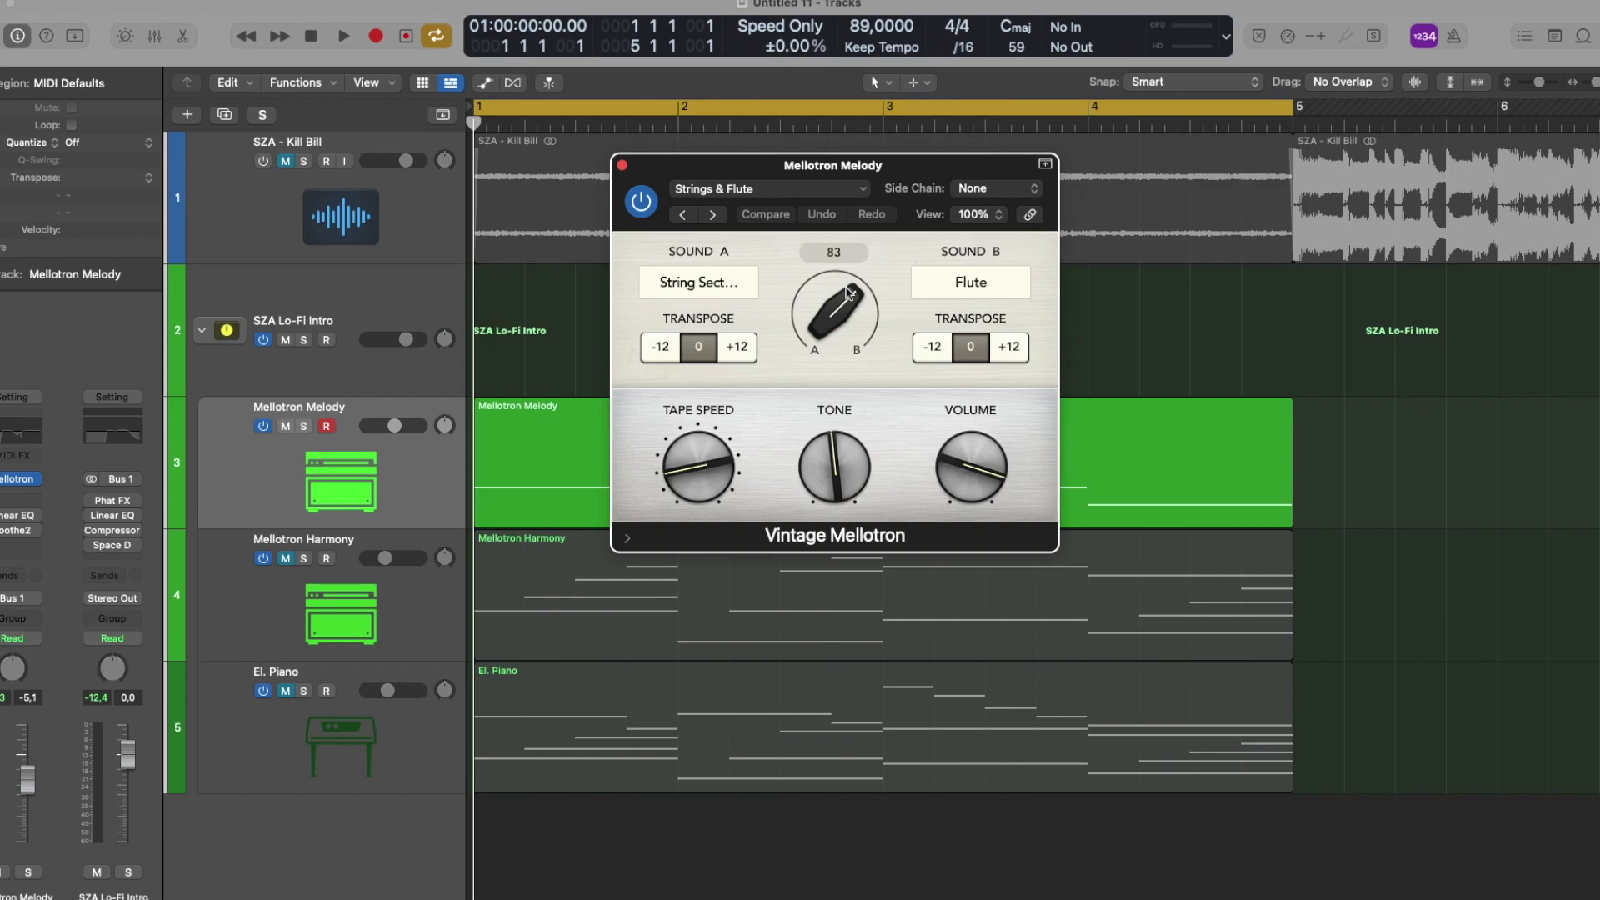
mouse_move(705, 460)
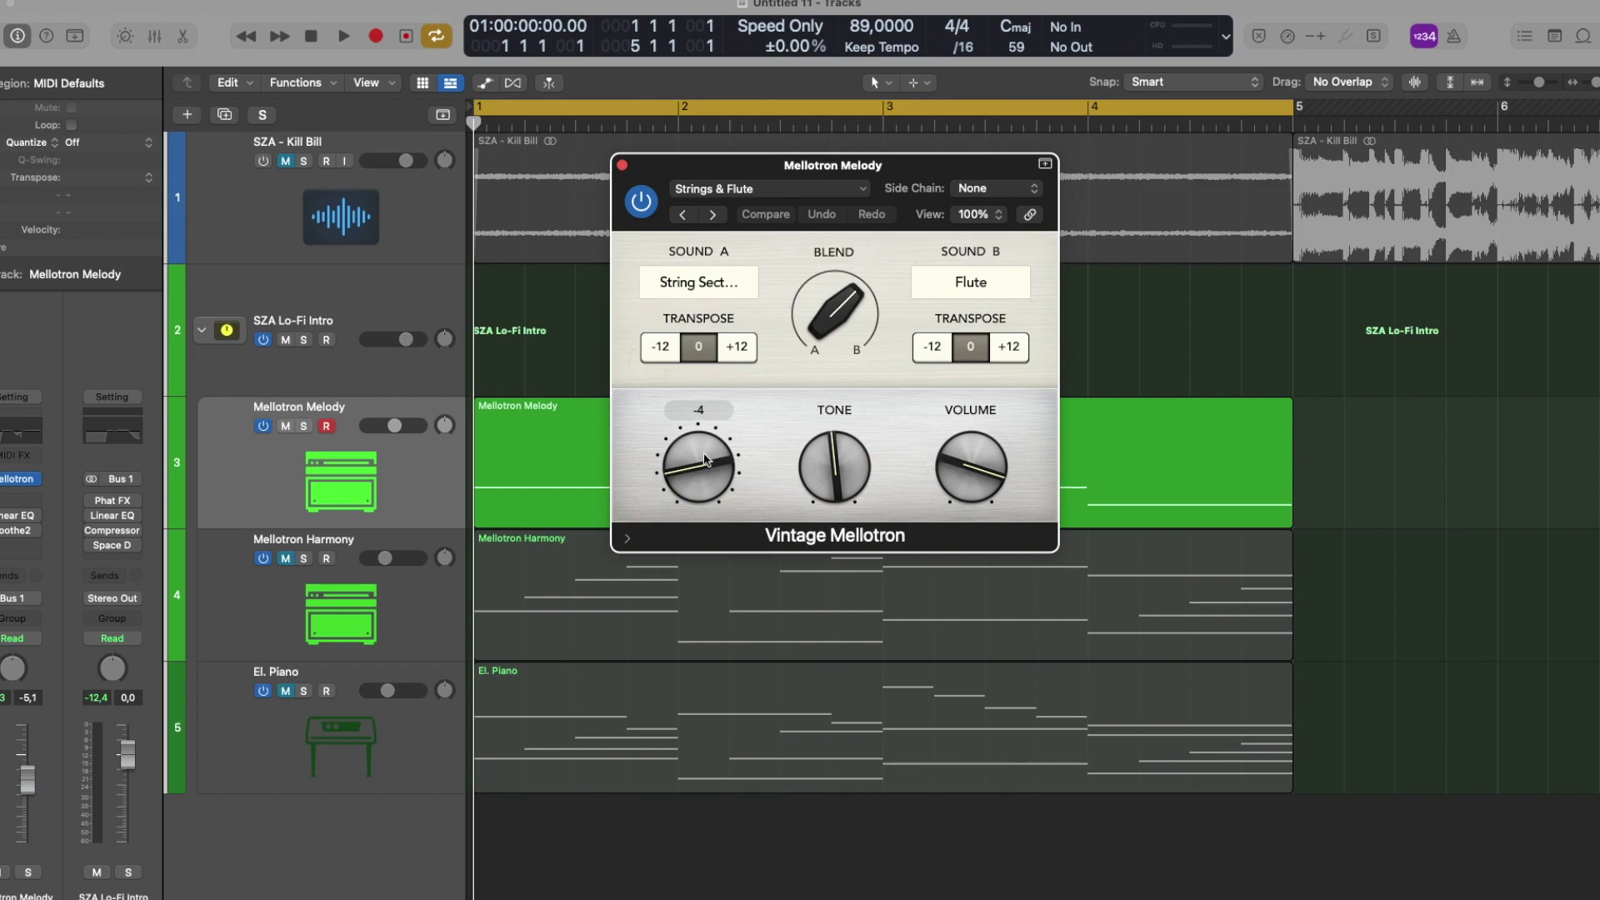
mouse_move(848, 460)
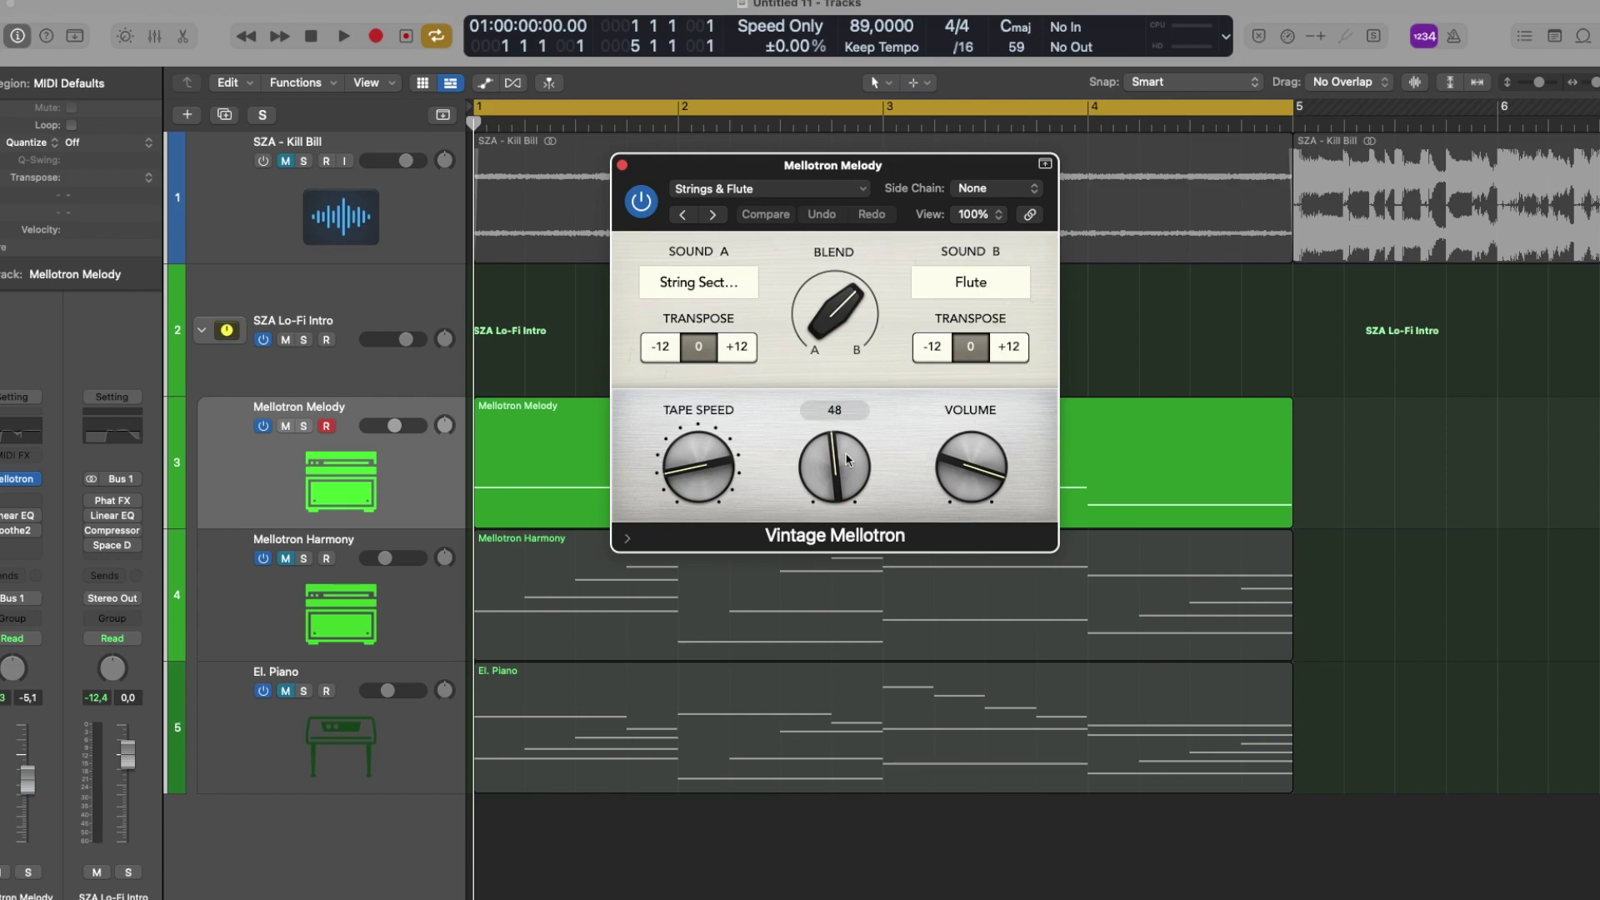
left_click(623, 166)
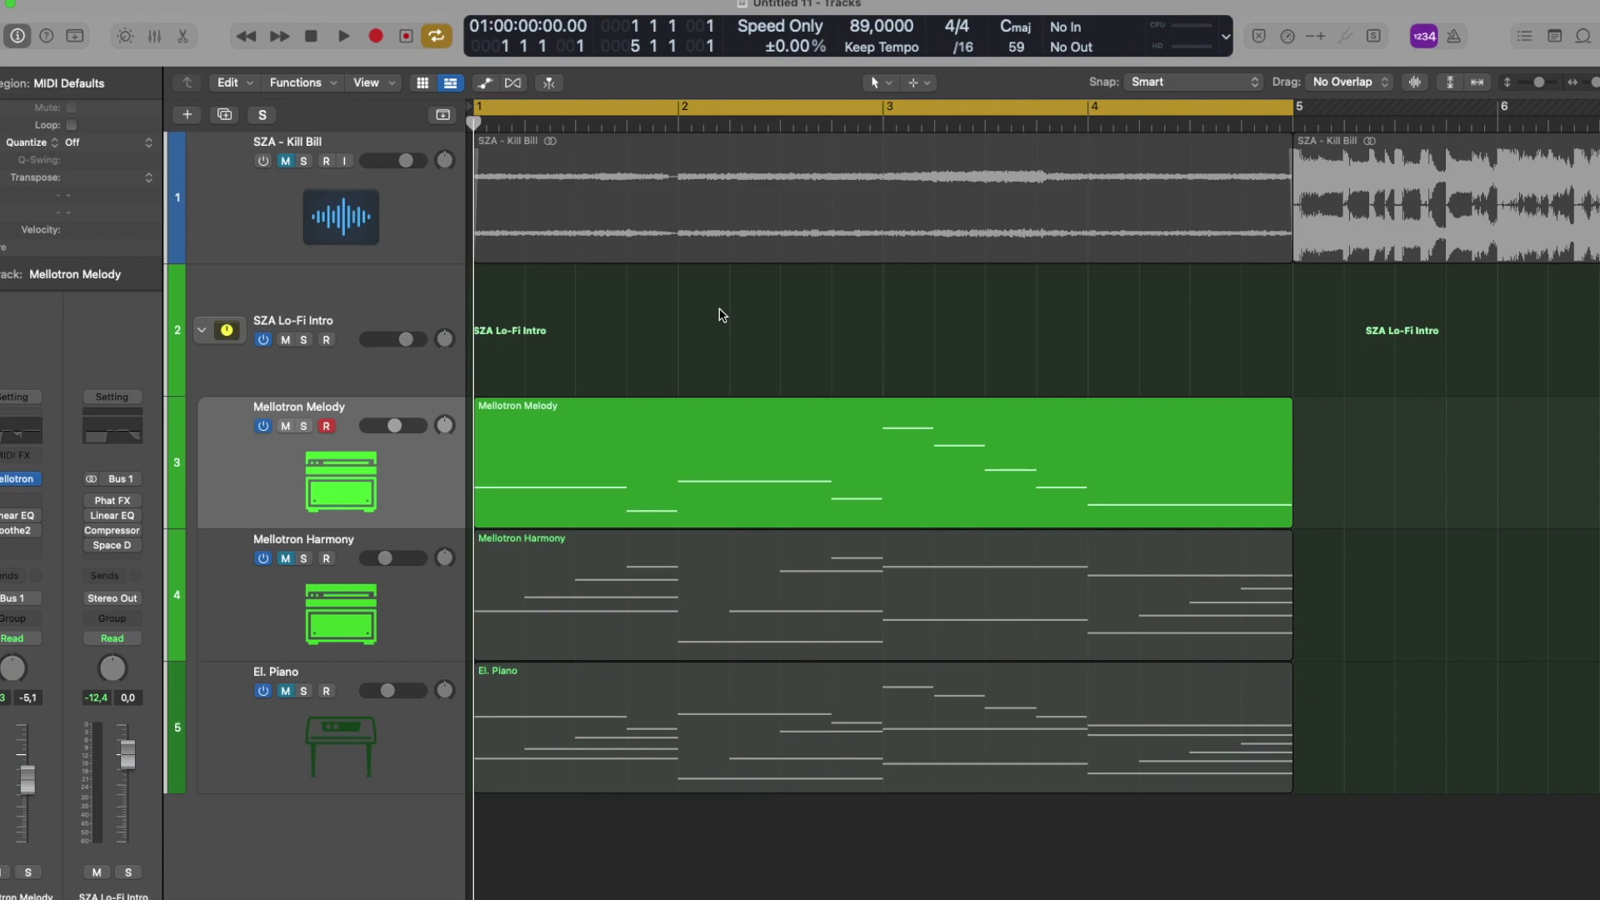
- Insert a mono Tape Delay into an empty Audio FX slot on Mellotron Melody
mouse_move(3, 503)
left_click(3, 502)
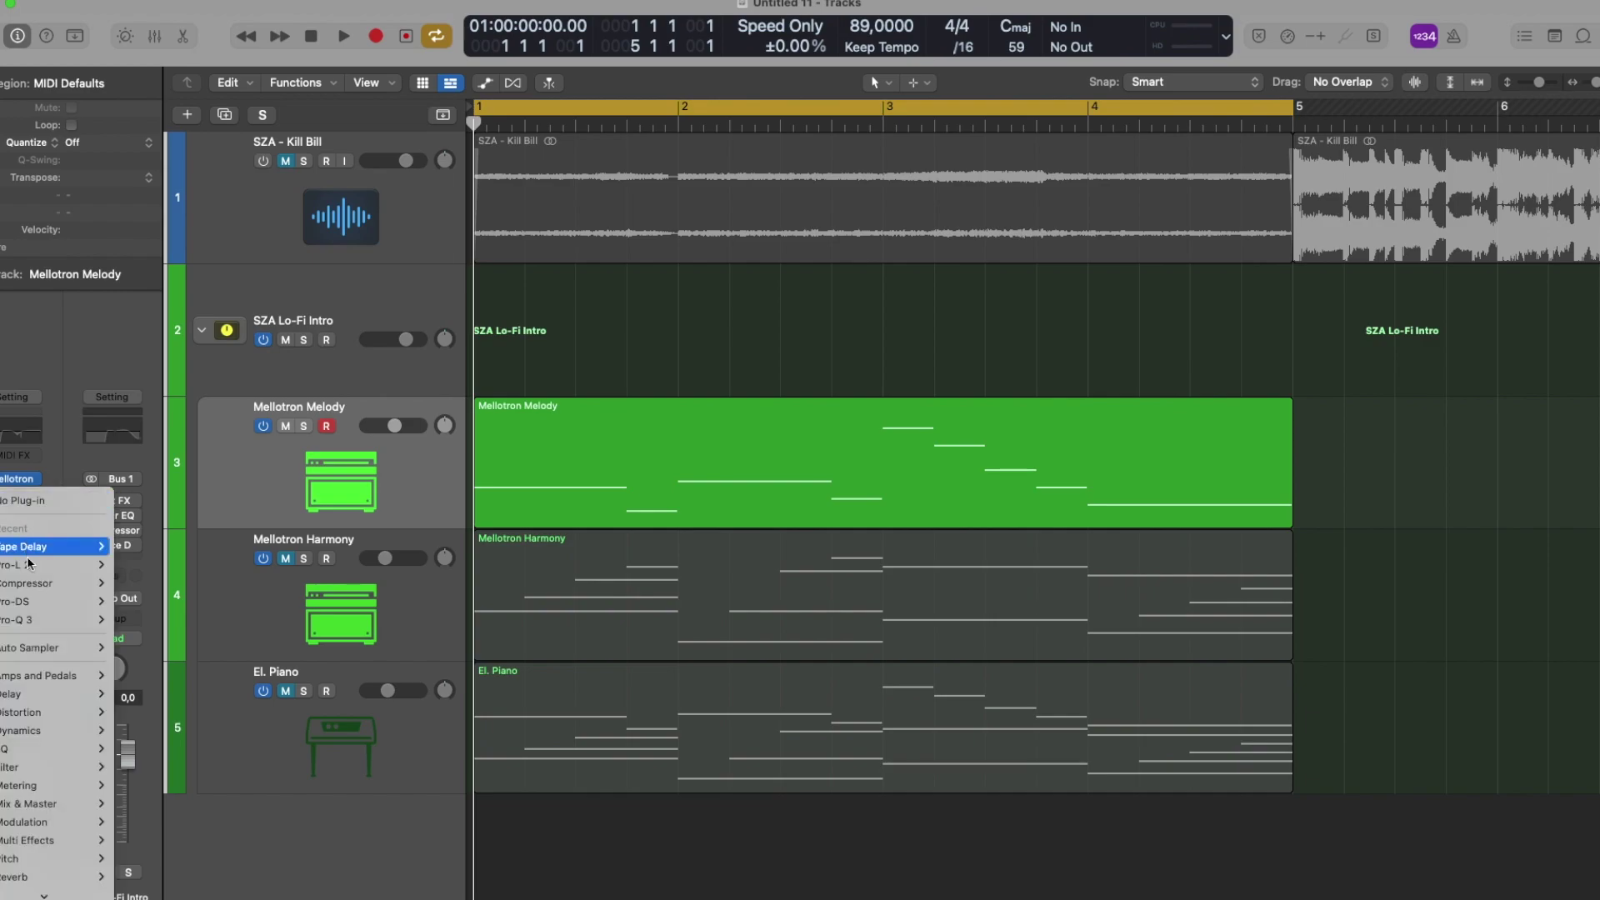
mouse_move(43, 694)
mouse_move(167, 767)
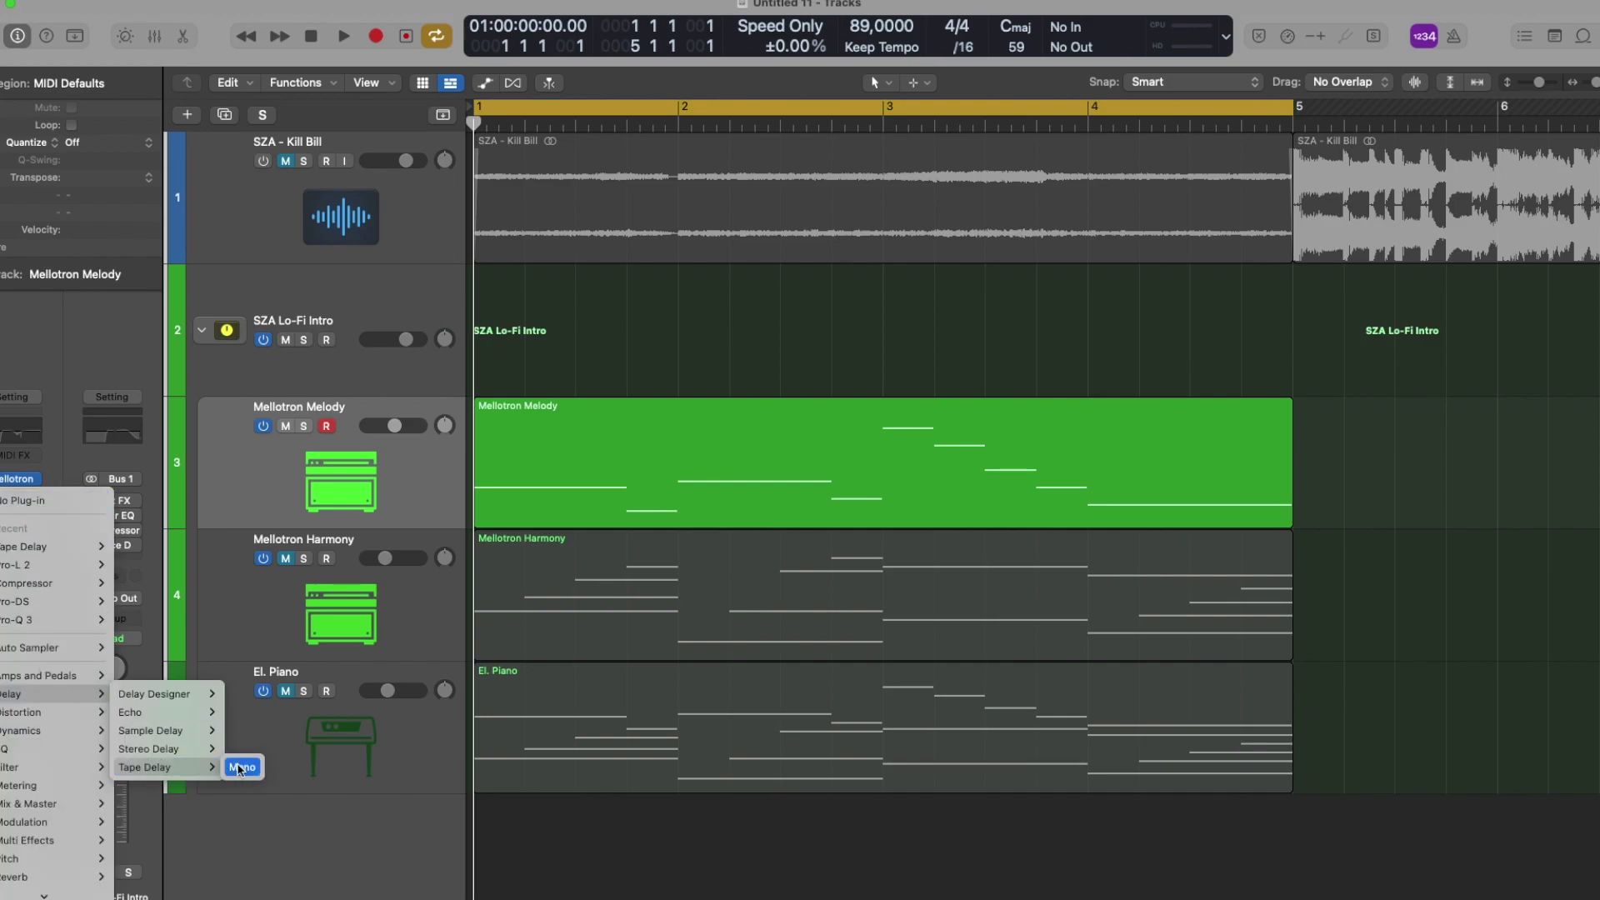
left_click(243, 767)
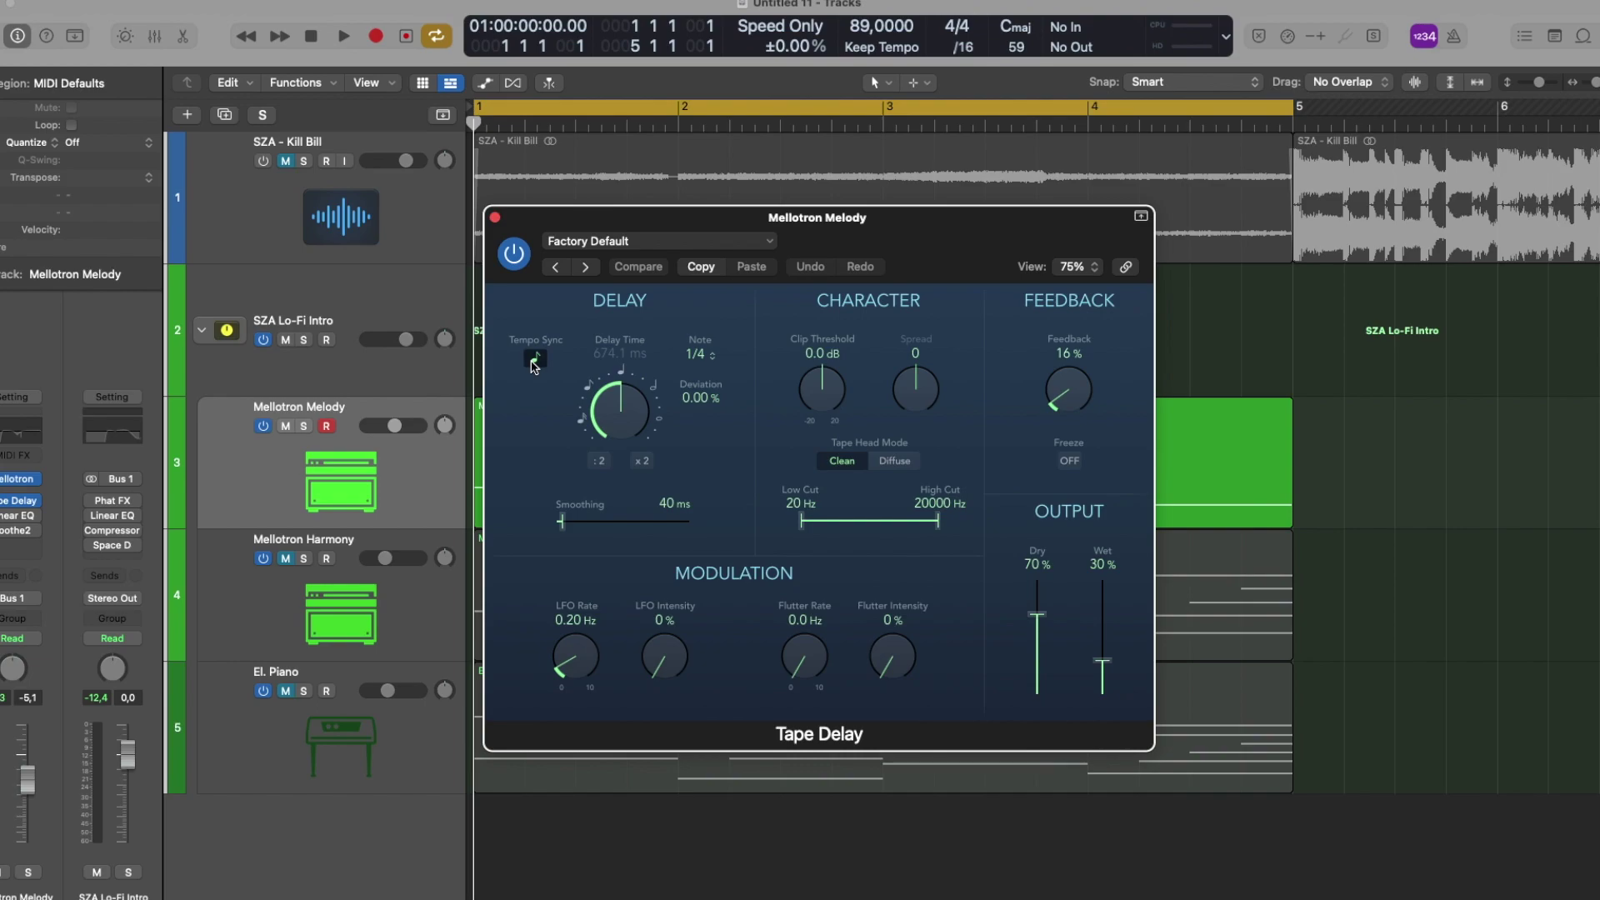
- Turn off Tempo Sync and set Tape Delay time 0.0 ms, Dry 0%, Wet 100%
left_click(534, 360)
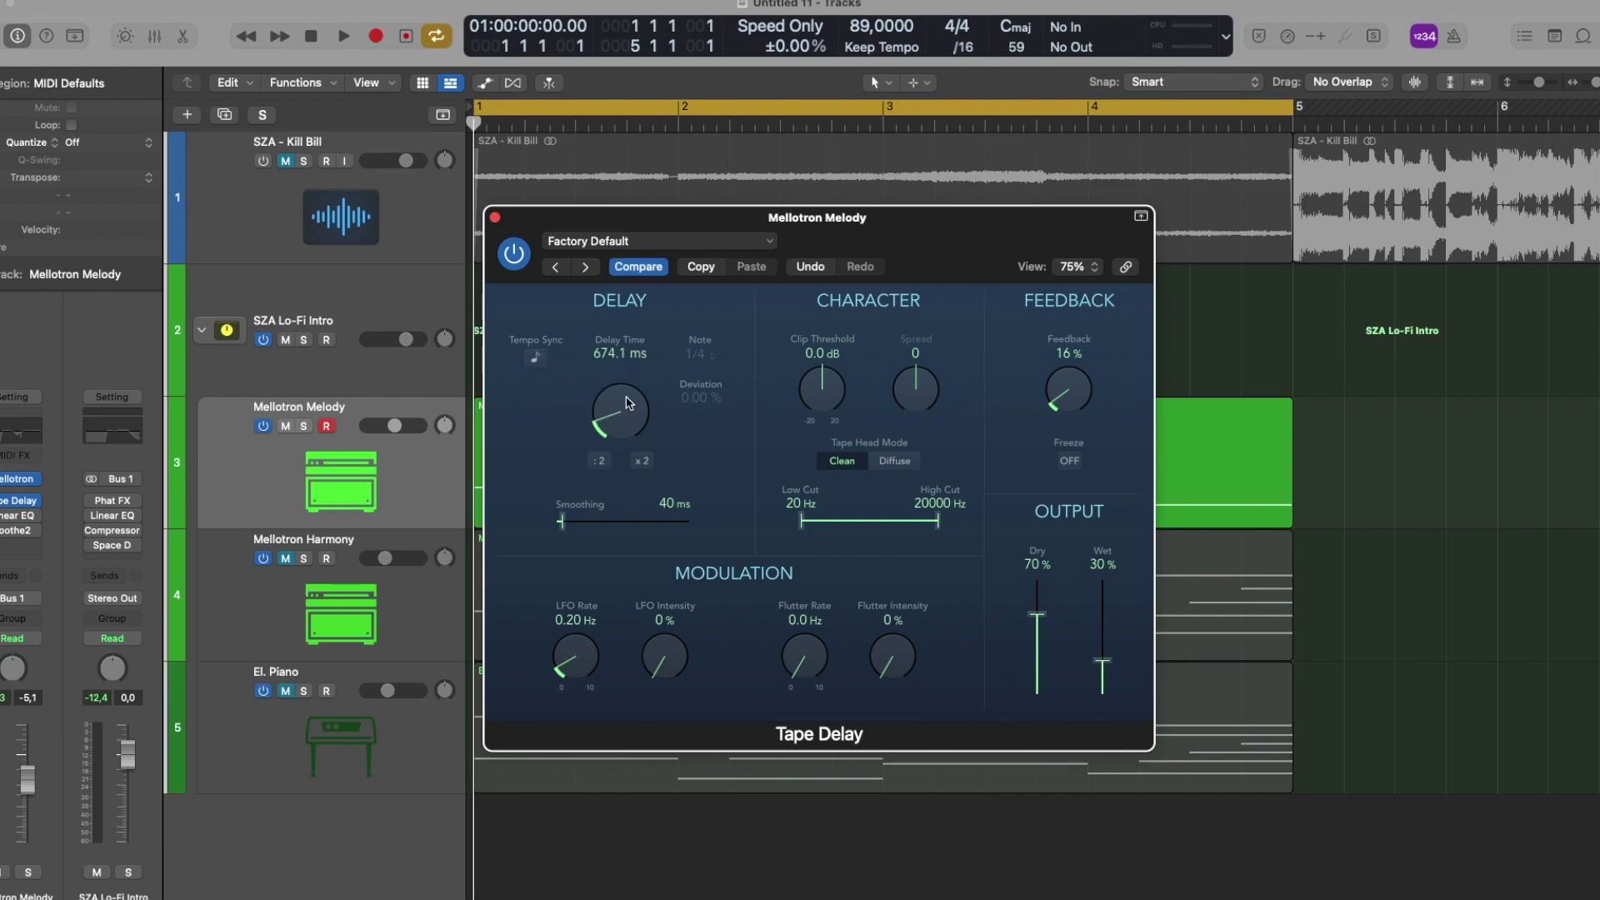
left_click_drag(628, 403, 610, 489)
left_click_drag(1038, 616, 1032, 781)
left_click_drag(1102, 663, 1120, 398)
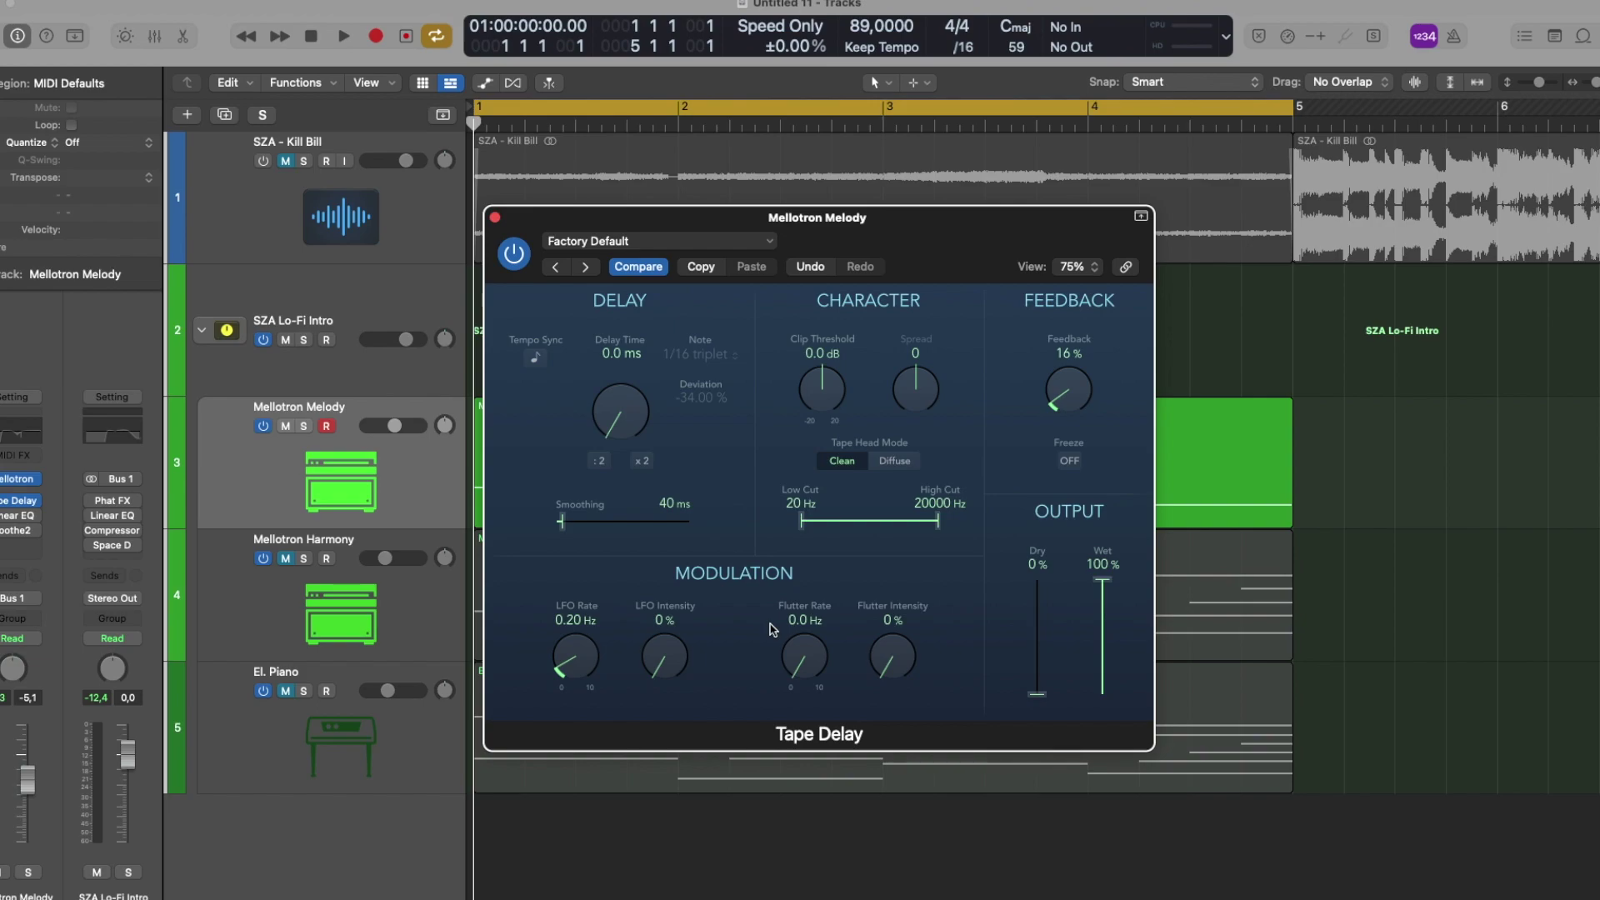
- Set the Tape Delay LFO Rate to 1.54 Hz and LFO Intensity to 25%
left_click_drag(575, 667, 605, 557)
left_click_drag(667, 671, 674, 597)
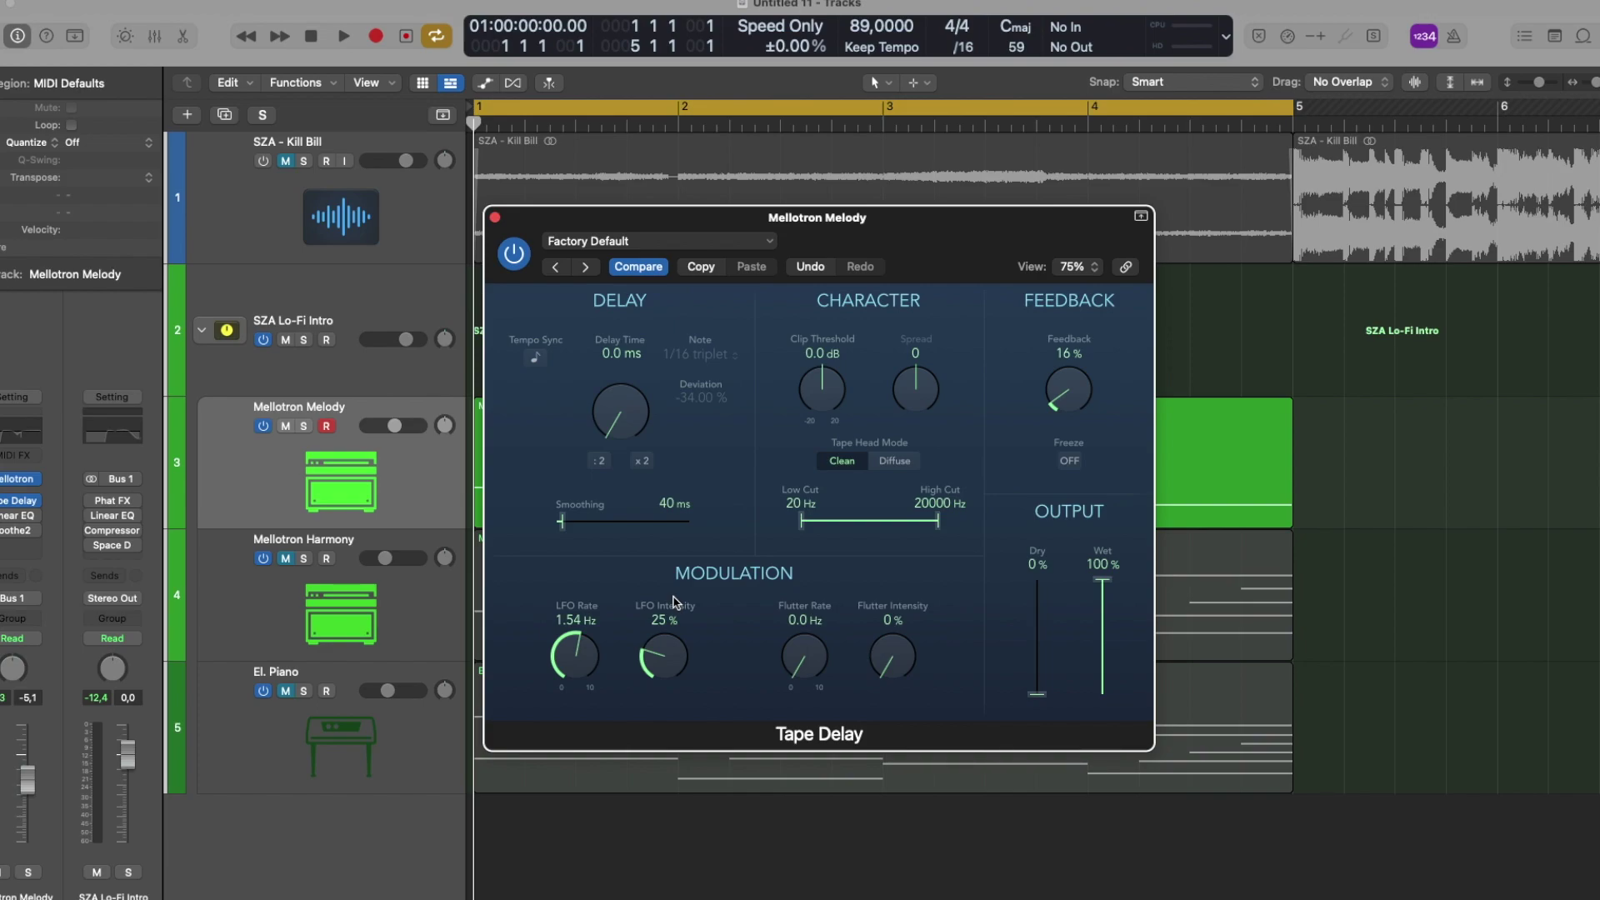
left_click_drag(800, 242, 1143, 137)
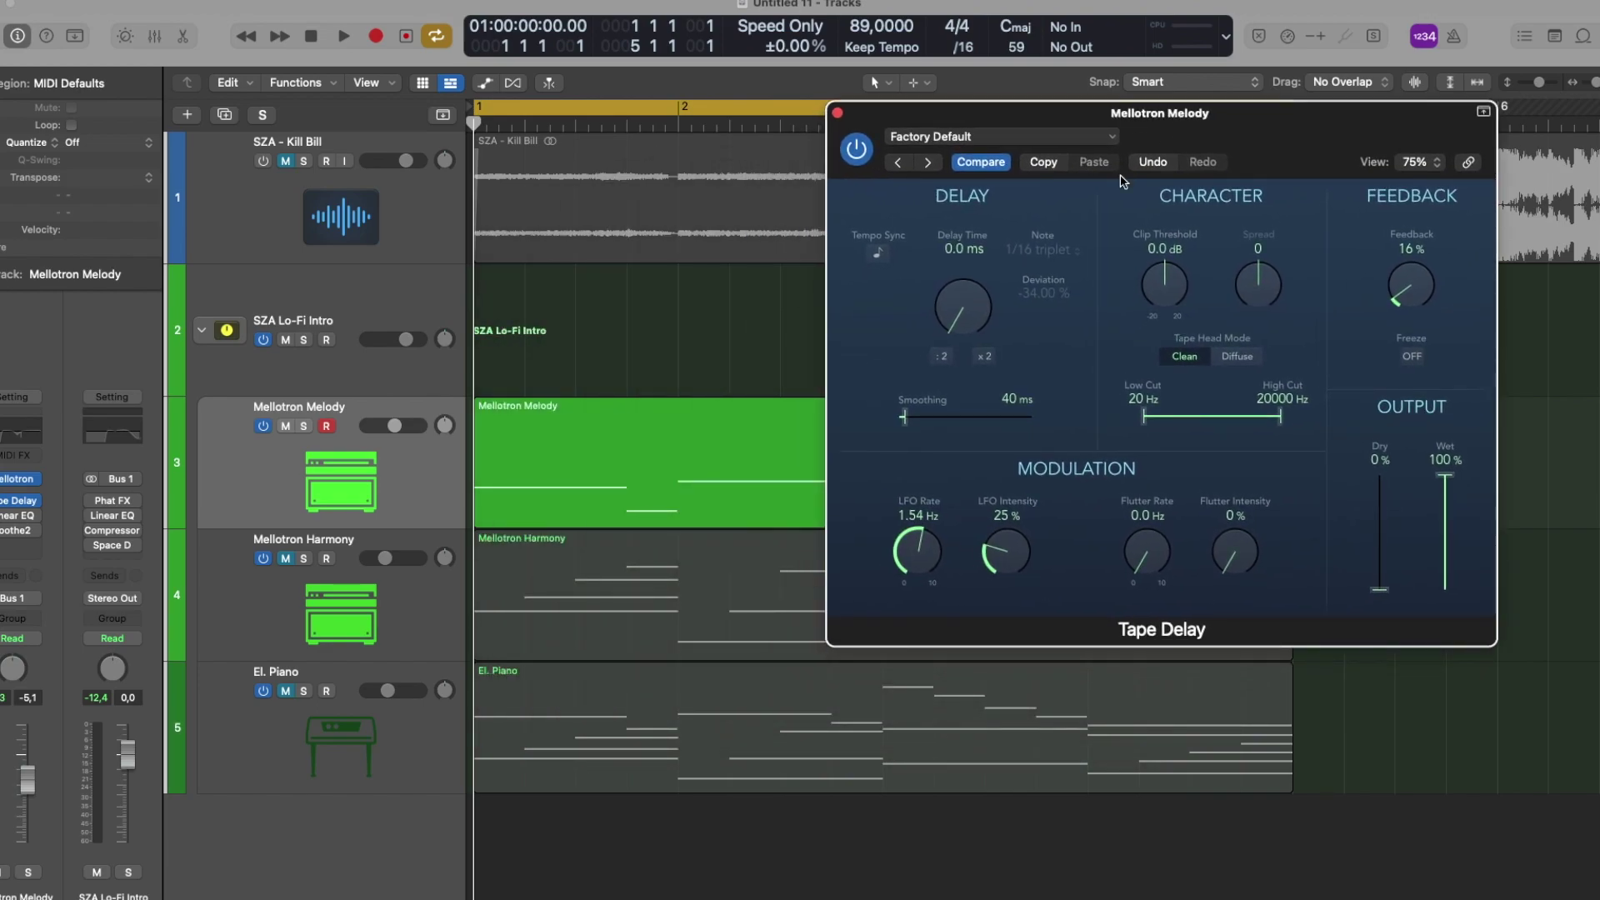
- Compare the melody with Tape Delay bypassed and re-enabled during playback
left_click(854, 152)
key("space")
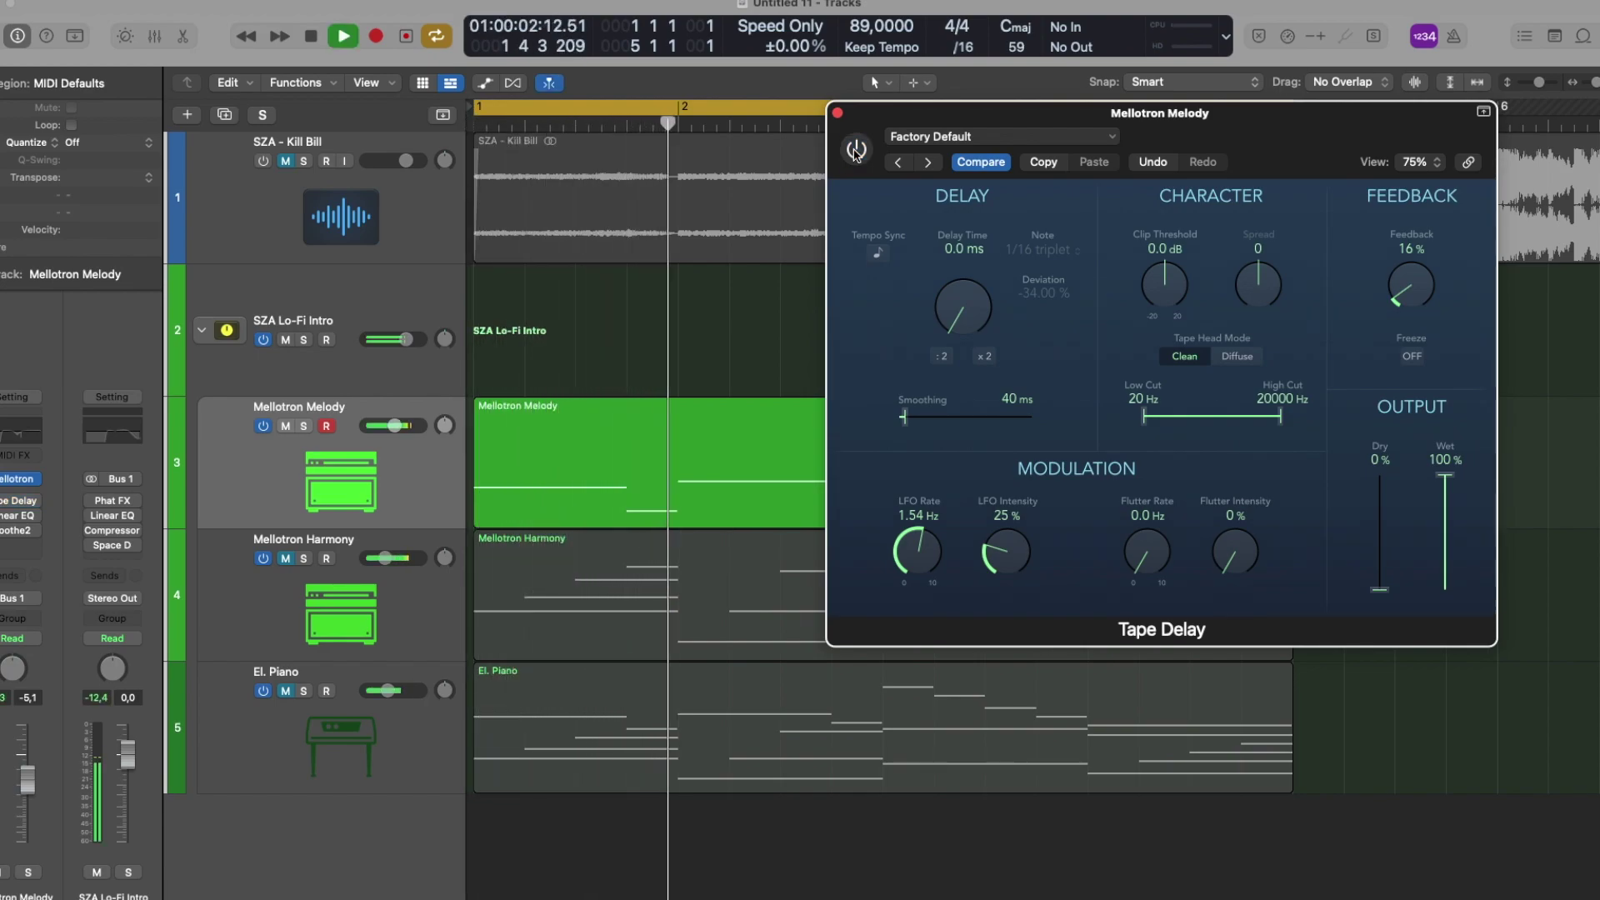
left_click_drag(1269, 166, 1089, 592)
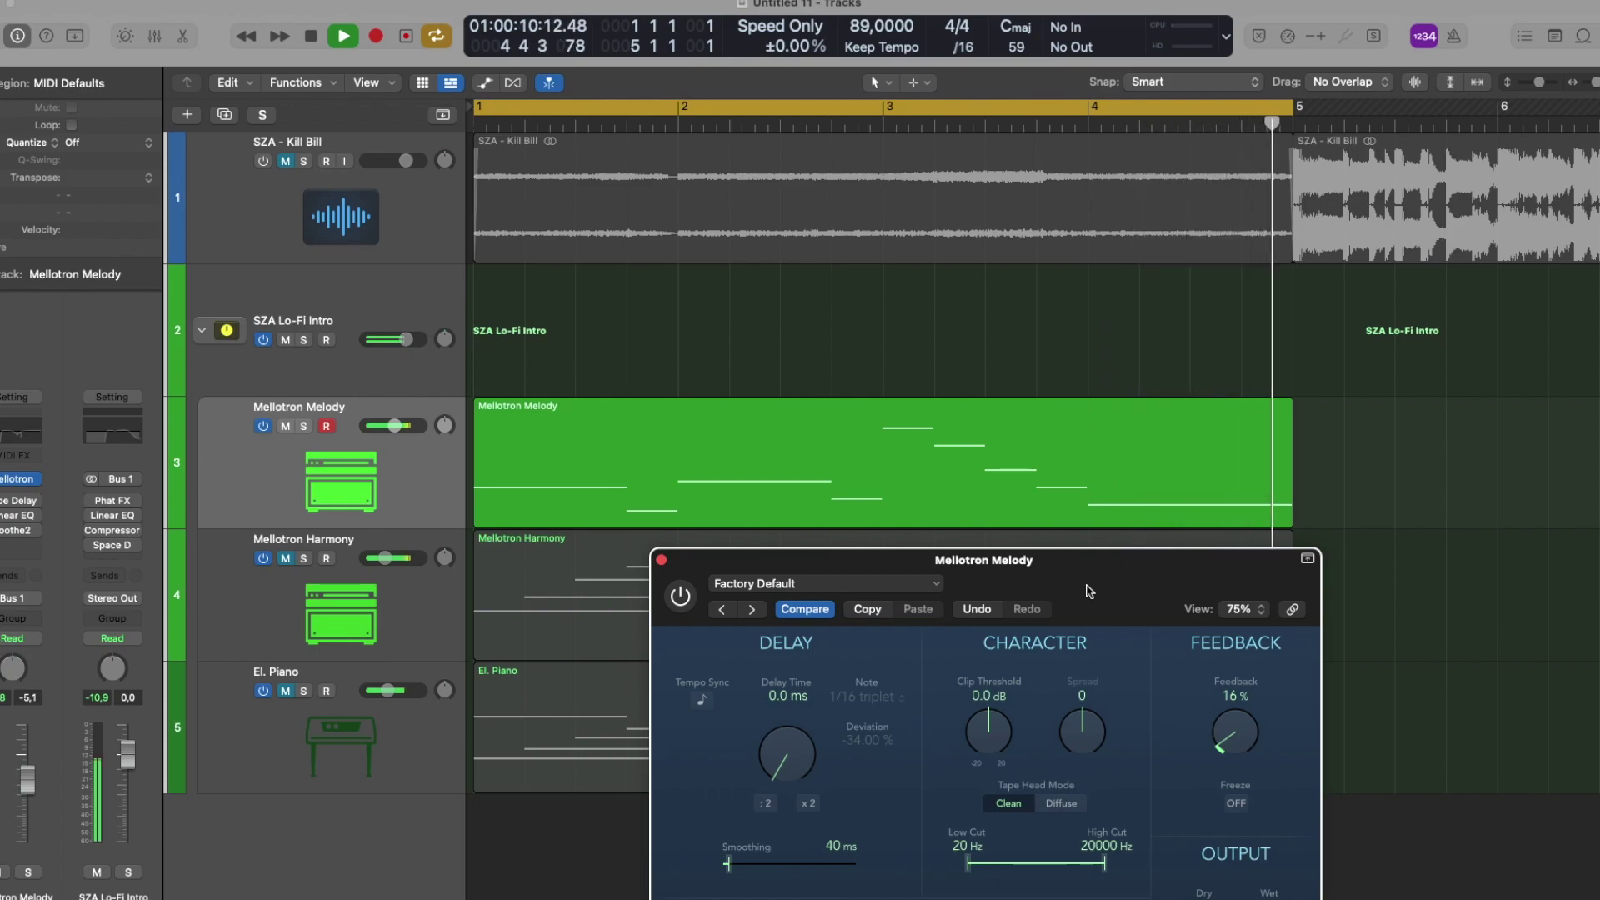
key("space")
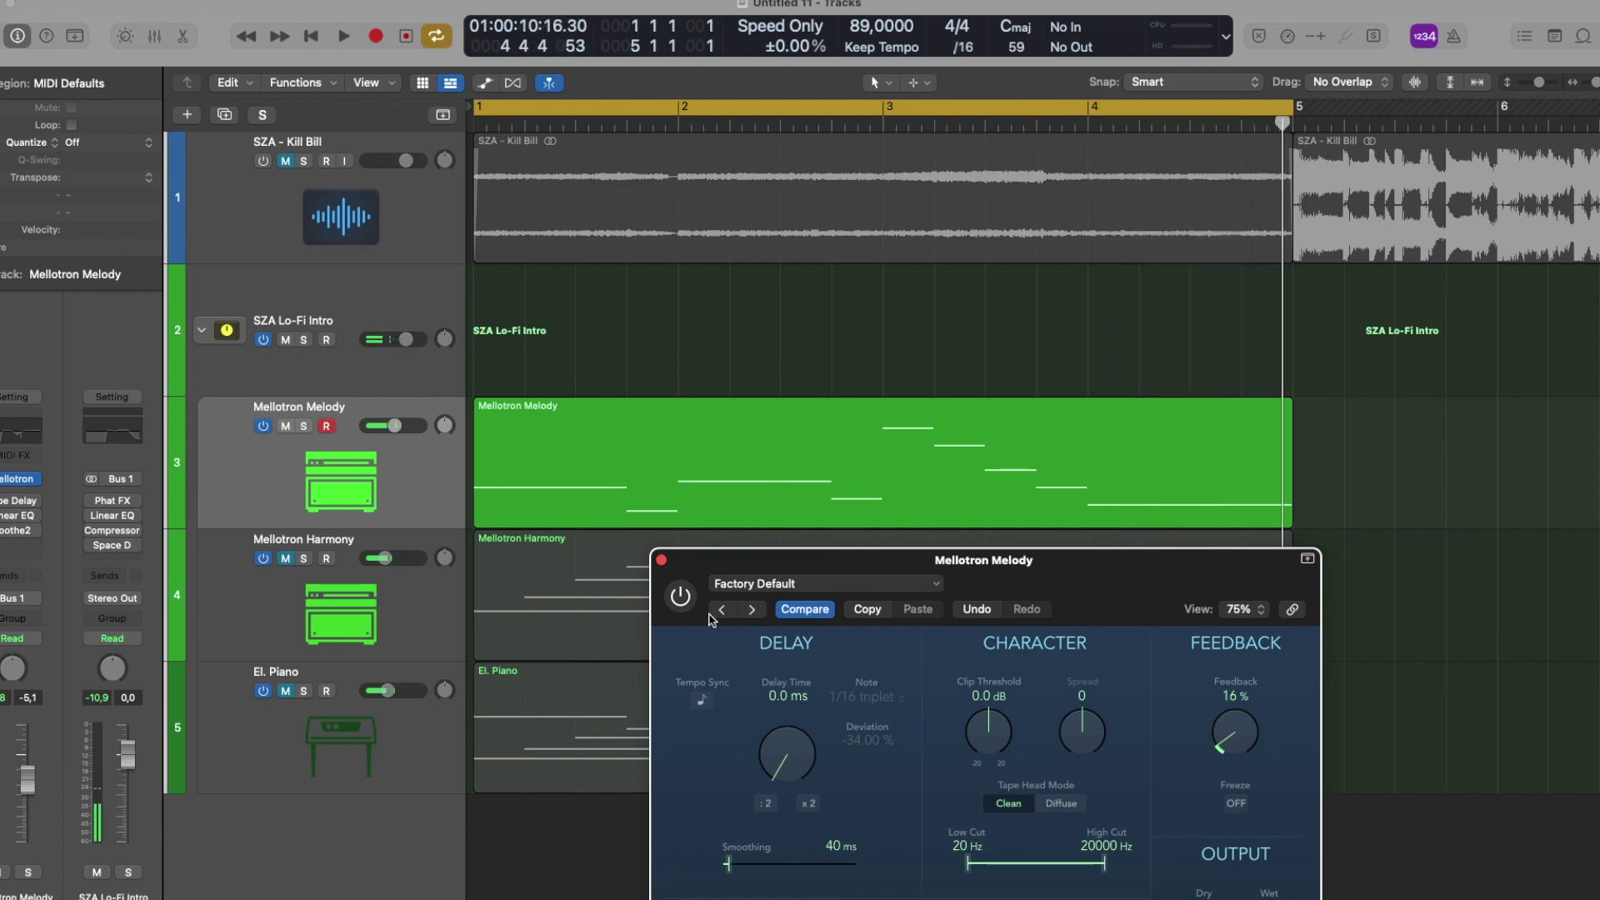
left_click(681, 597)
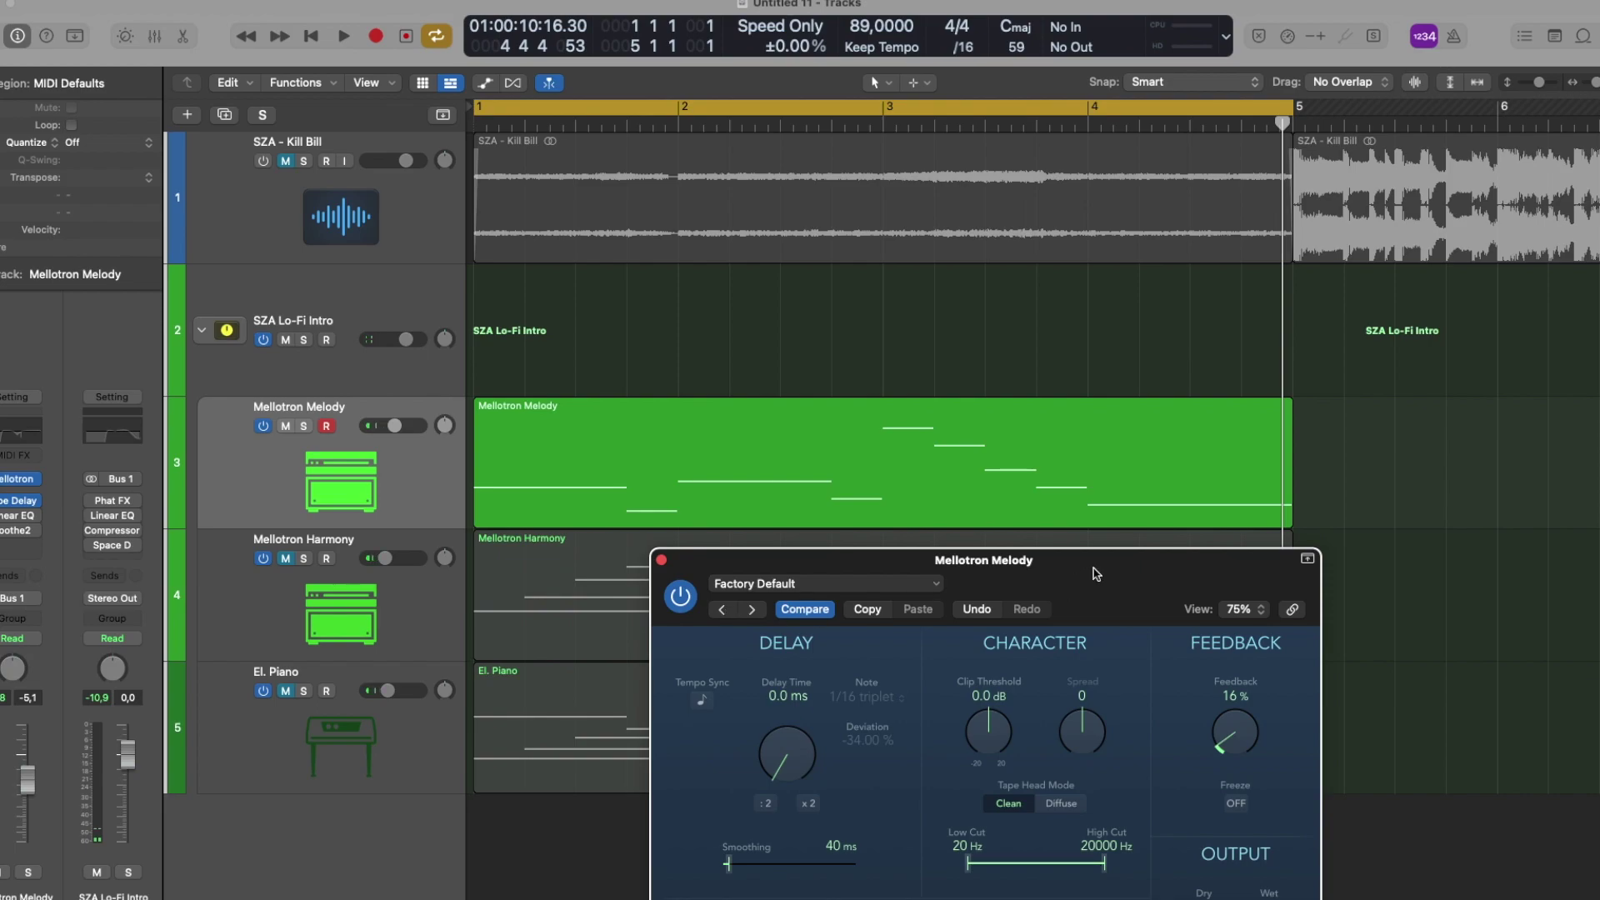
key("space")
left_click_drag(1096, 573, 1269, 195)
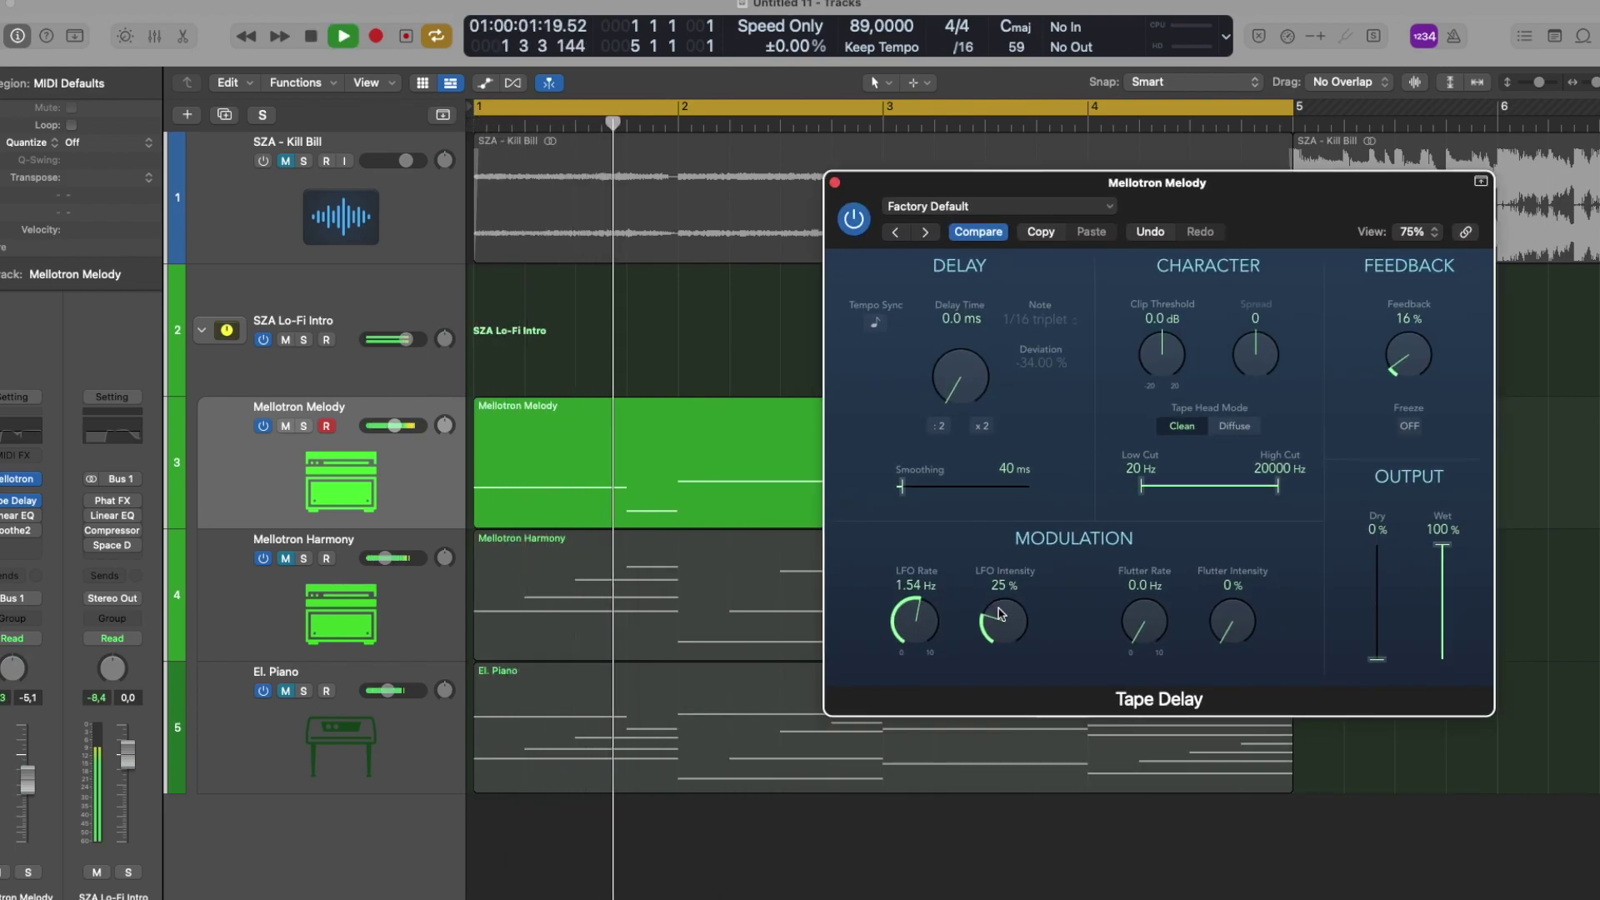
- Raise LFO Intensity to 55%, stop playback, and close the Tape Delay window
mouse_move(1000, 614)
left_mouse_down()
mouse_move(1018, 462)
mouse_move(1025, 626)
left_mouse_up()
key("space")
left_click(836, 181)
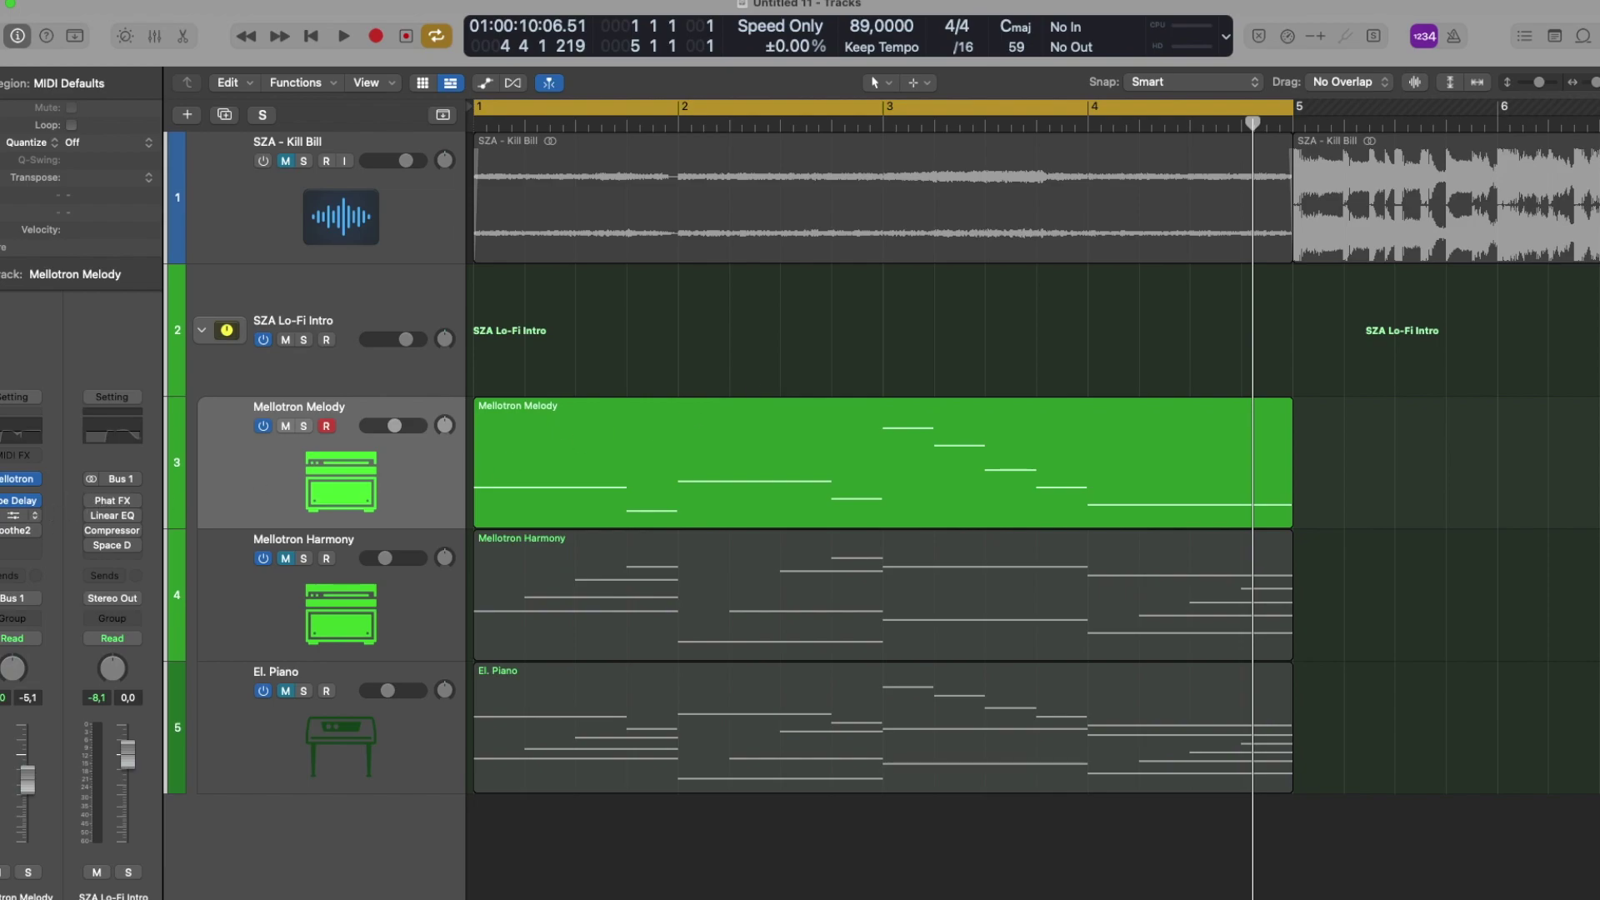
- Re-enable the bypassed soothe2 EQ insert on the Mellotron Melody channel strip
left_click(19, 521)
- Unmute Mellotron Harmony and El. Piano, deselect the region, and return the playhead to the start
left_click(287, 567)
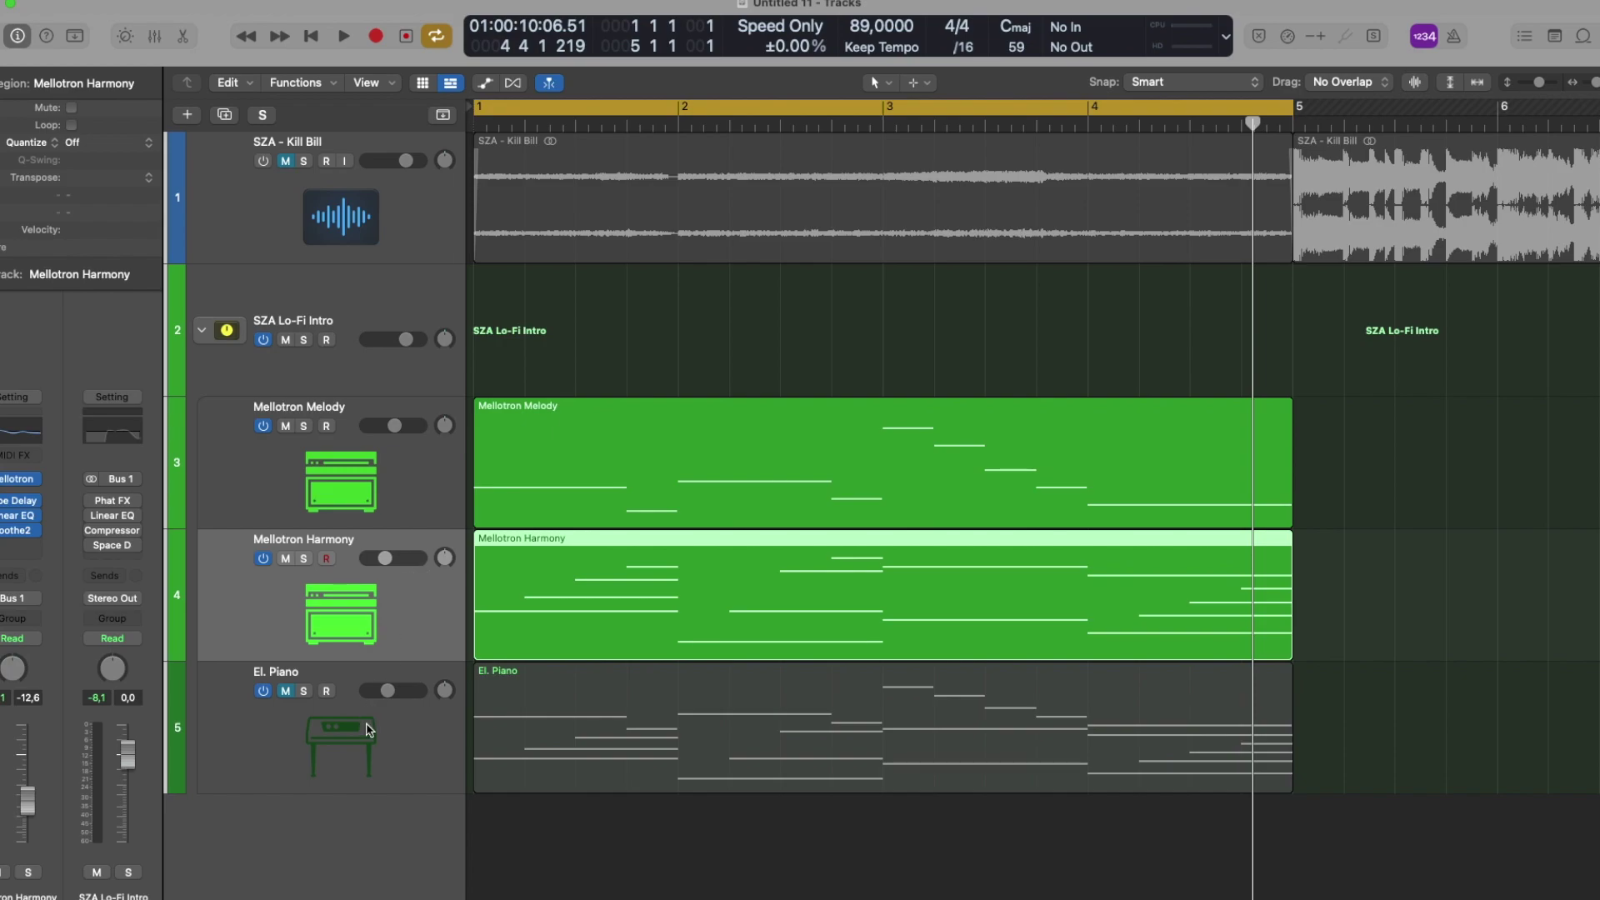
left_click(286, 699)
left_click(286, 692)
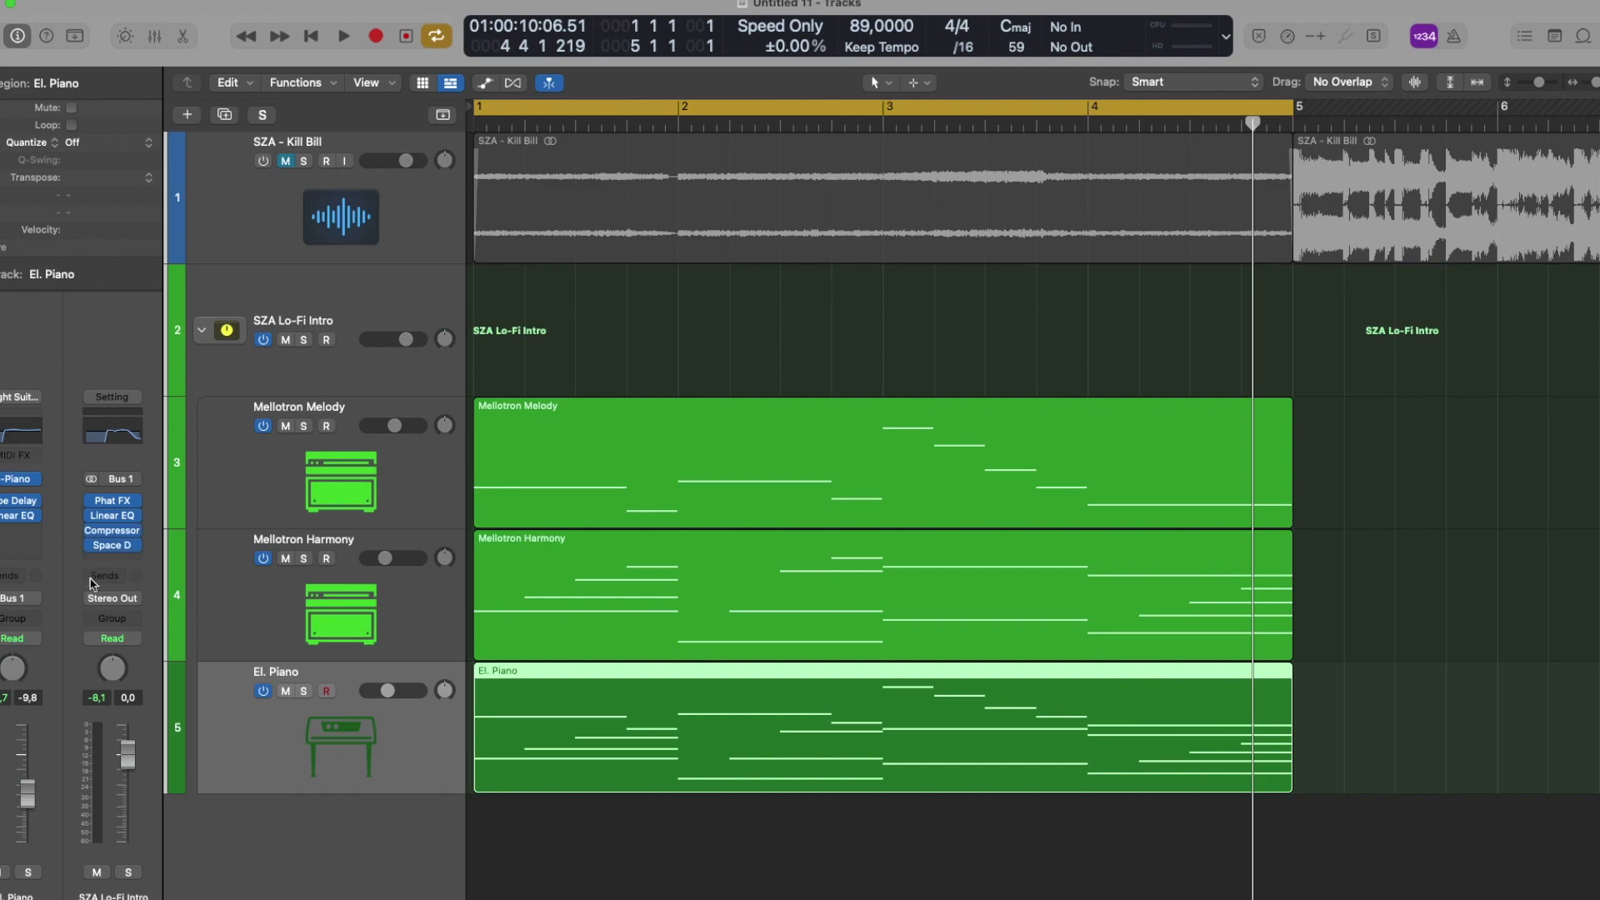
left_click(508, 325)
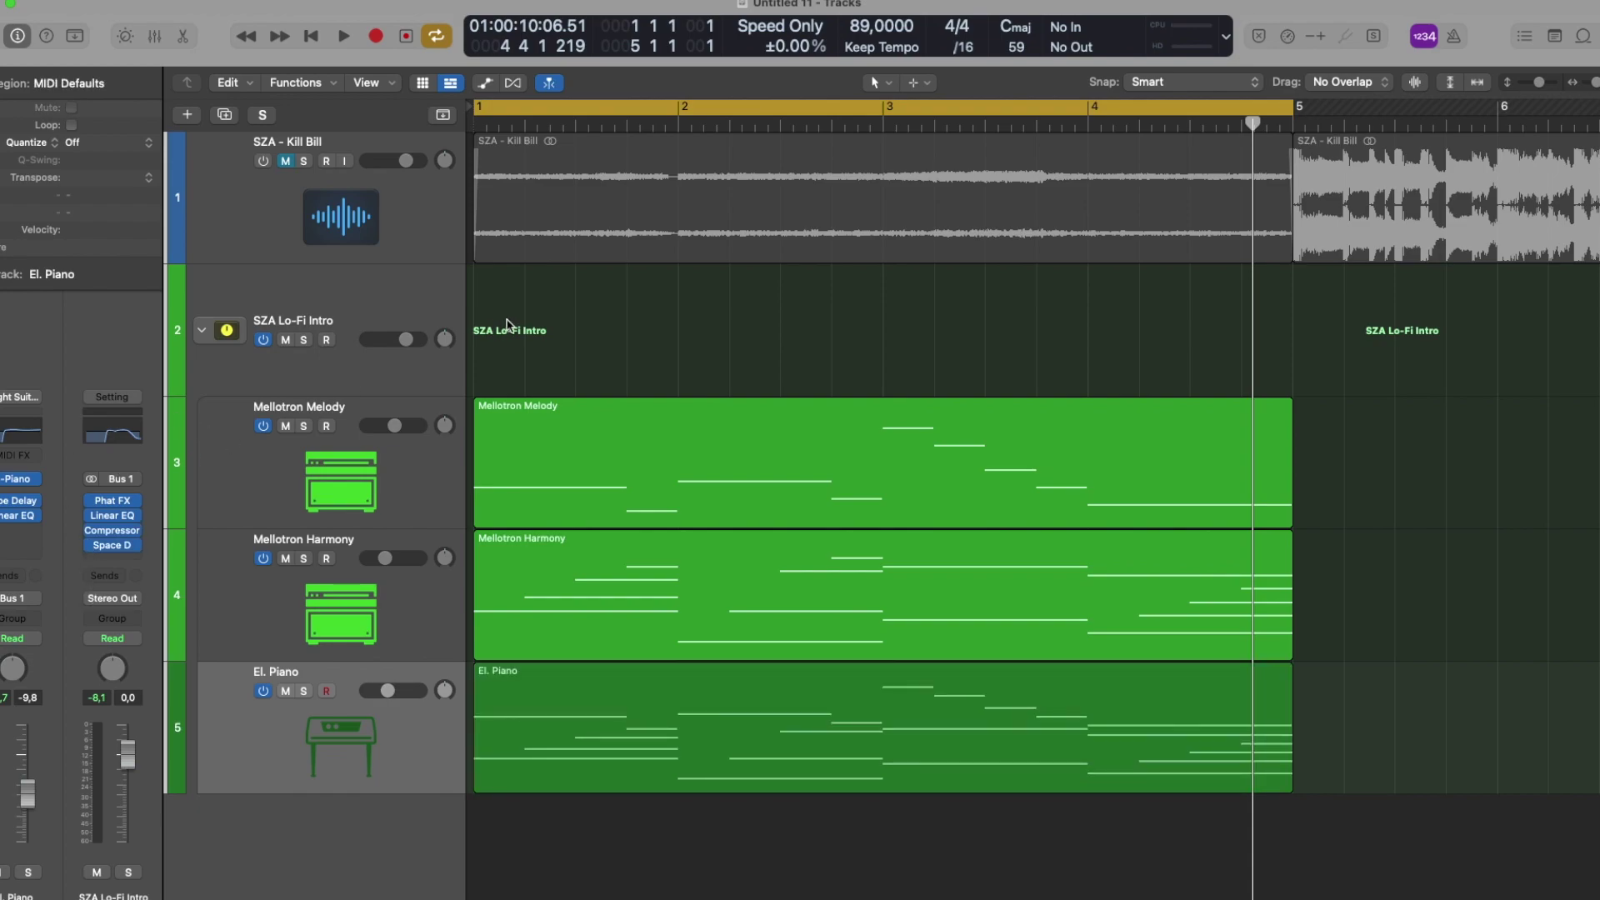
key("Return")
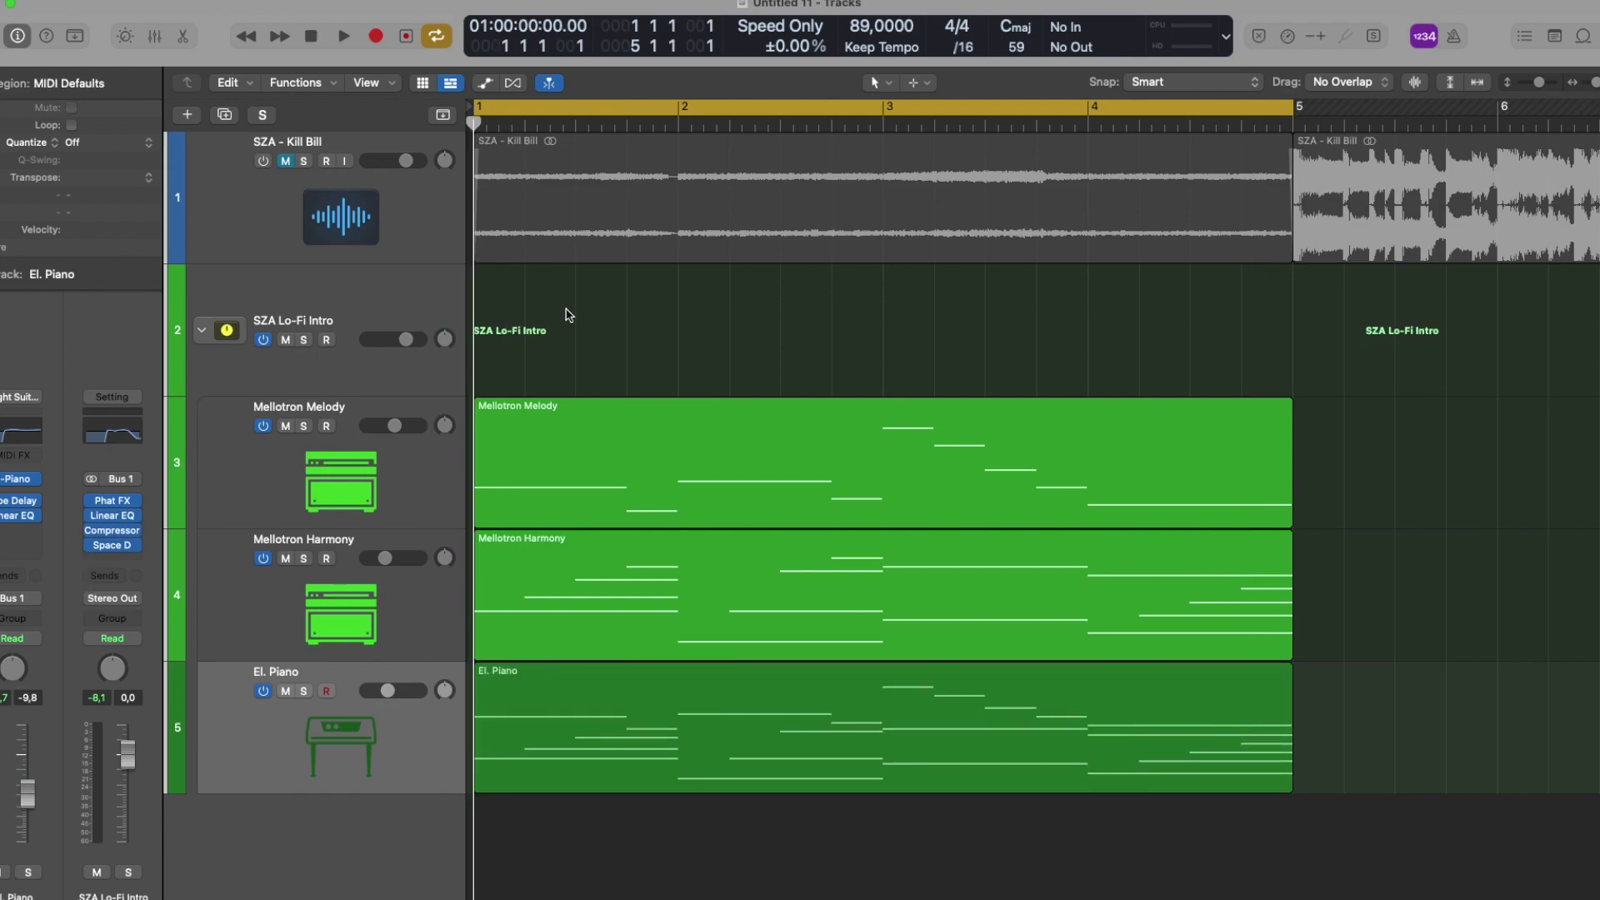
key("space")
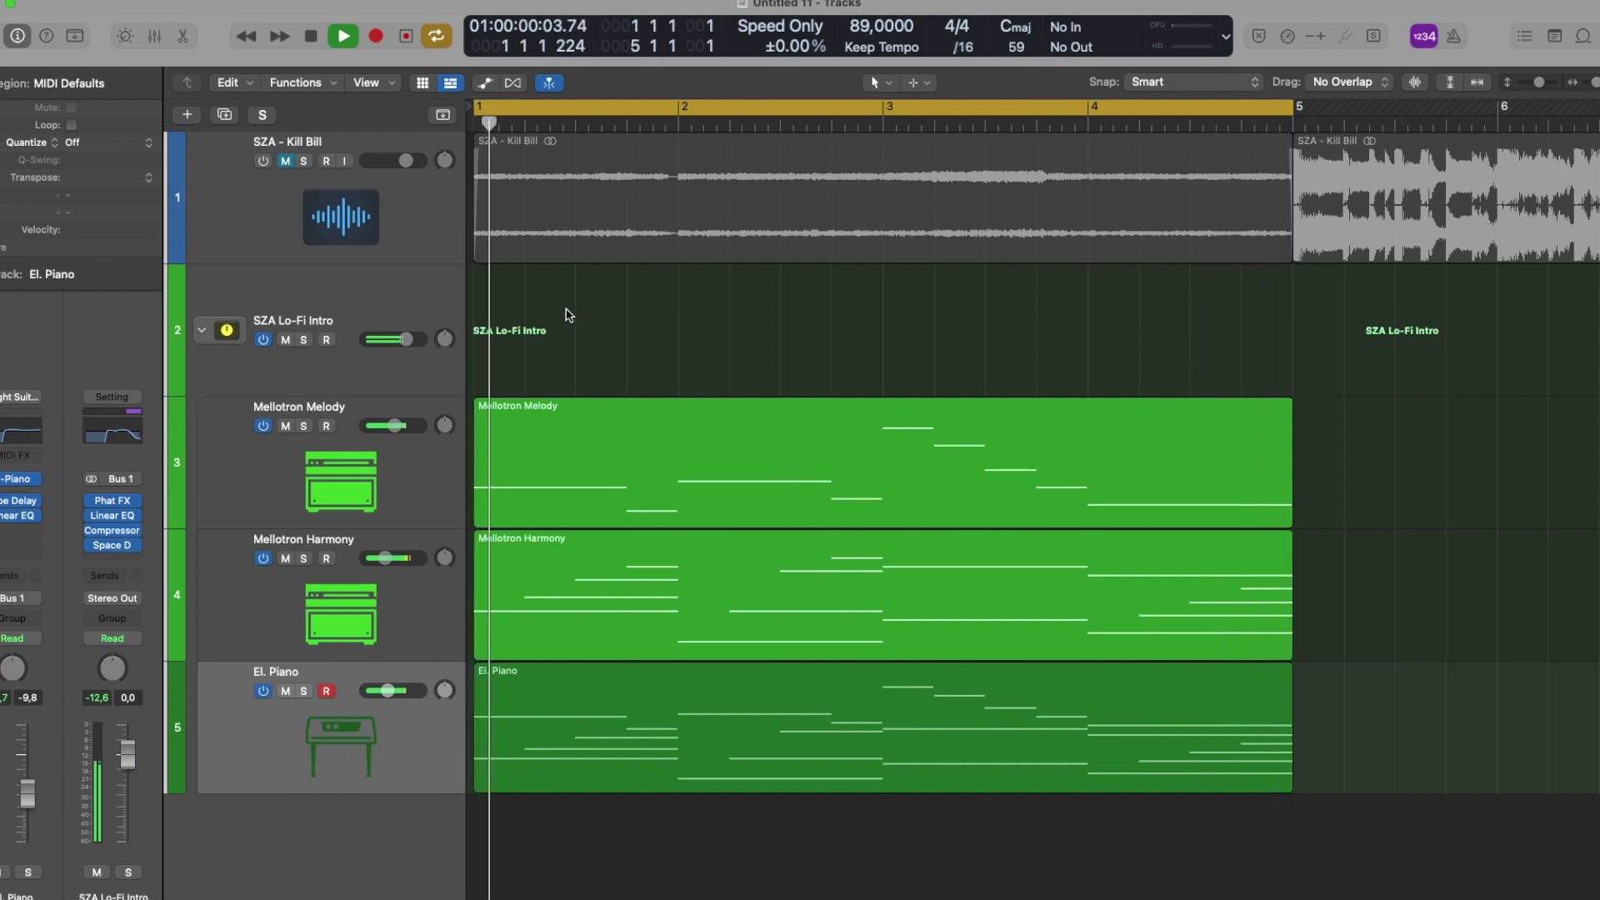
key("space")
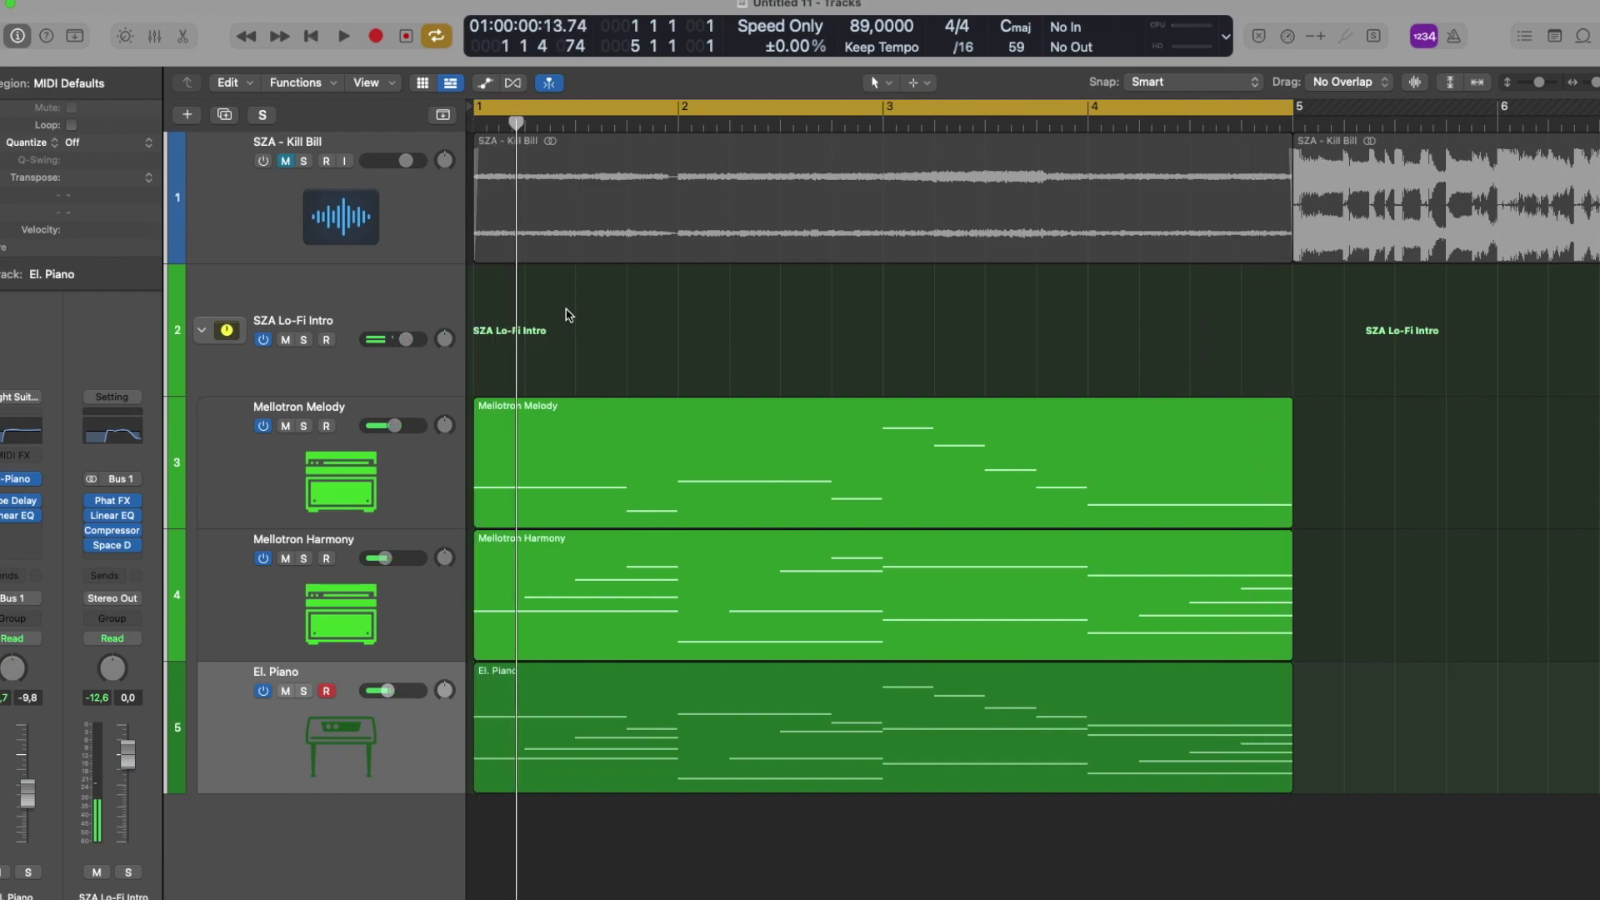